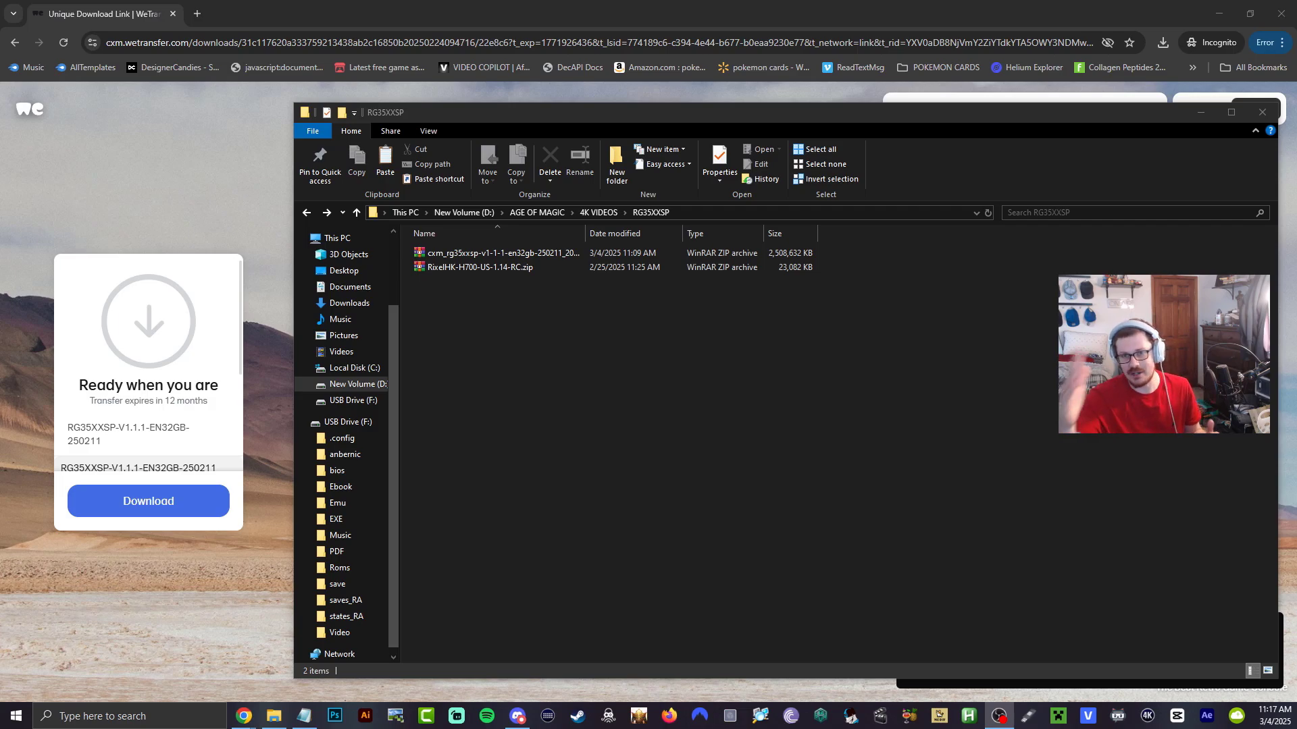
# Extract the firmware zip in place with Extract Here.
pyautogui.rightClick(680, 254)
pyautogui.click(610, 297)
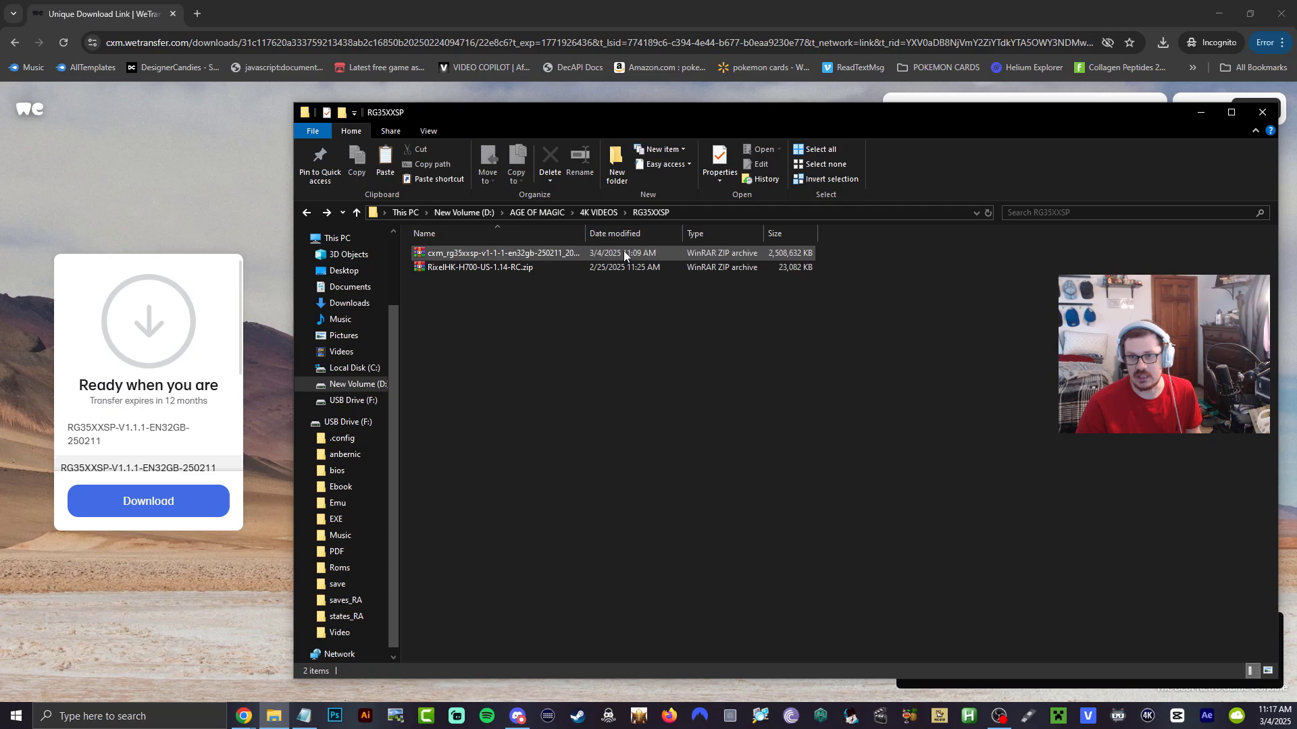
pyautogui.click(623, 251)
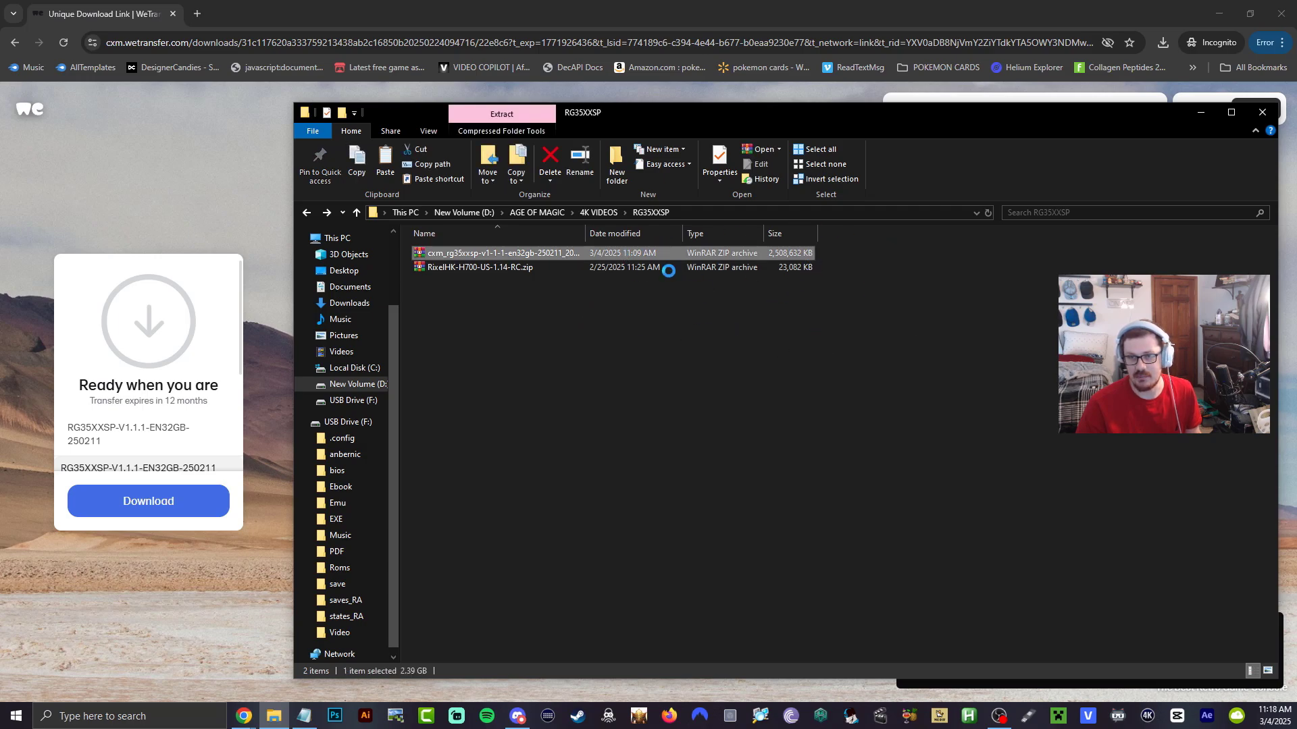
pyautogui.rightClick(621, 254)
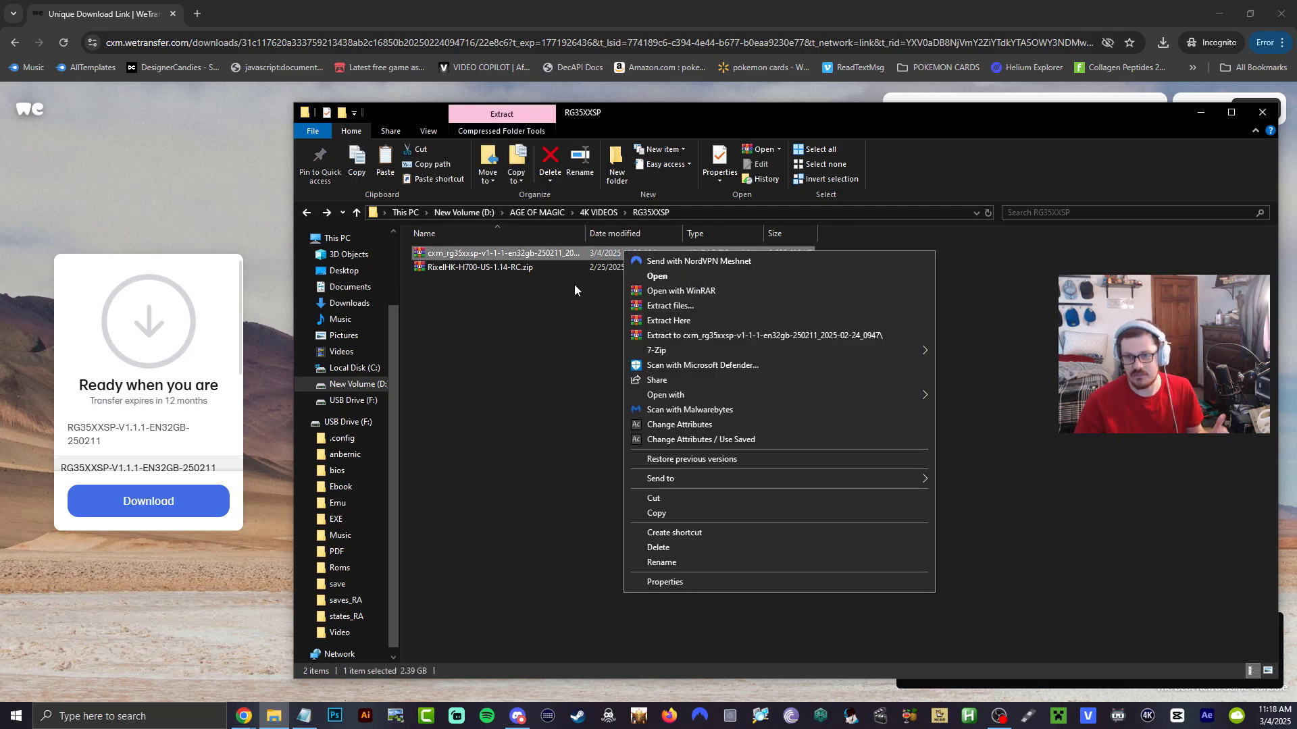
pyautogui.click(659, 319)
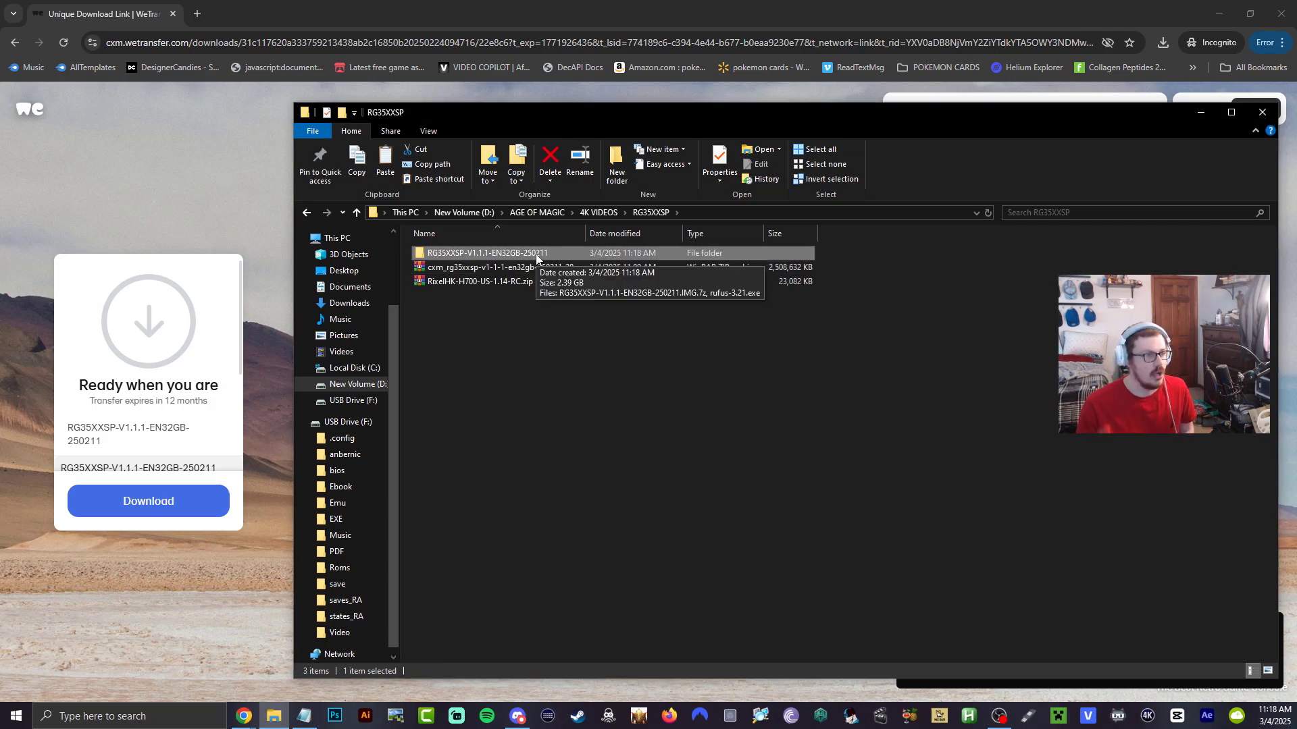
# In the new RG35XXSP-V1.1.1-EN32GB-250211 folder, extract the .IMG.7z archive to get the .IMG image.
pyautogui.doubleClick(542, 256)
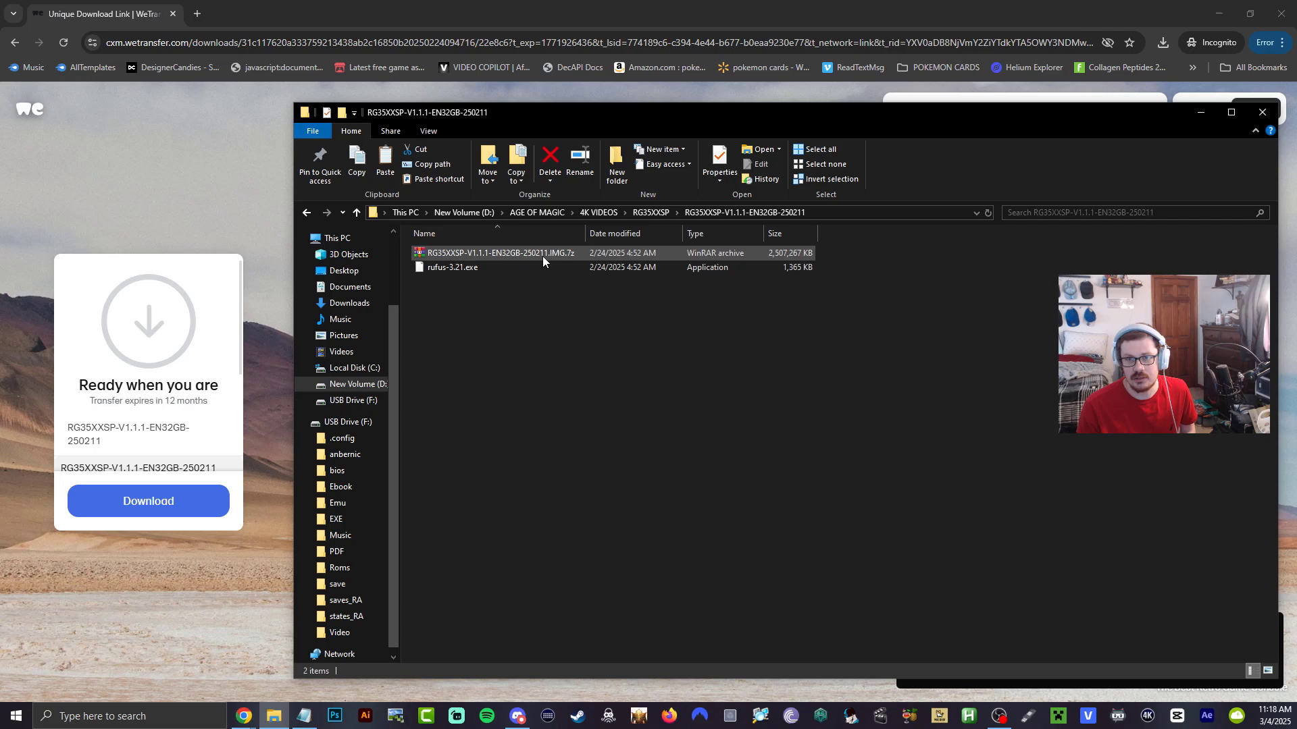
pyautogui.rightClick(541, 256)
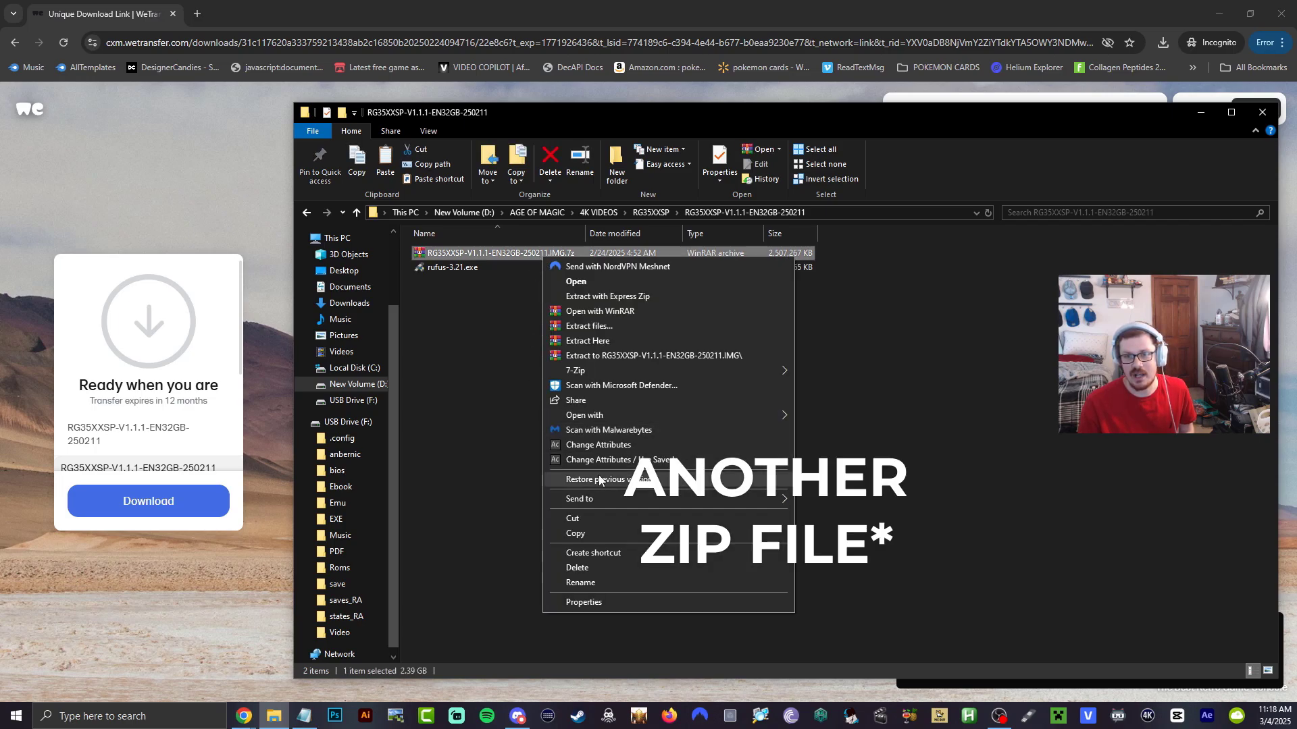
pyautogui.click(614, 335)
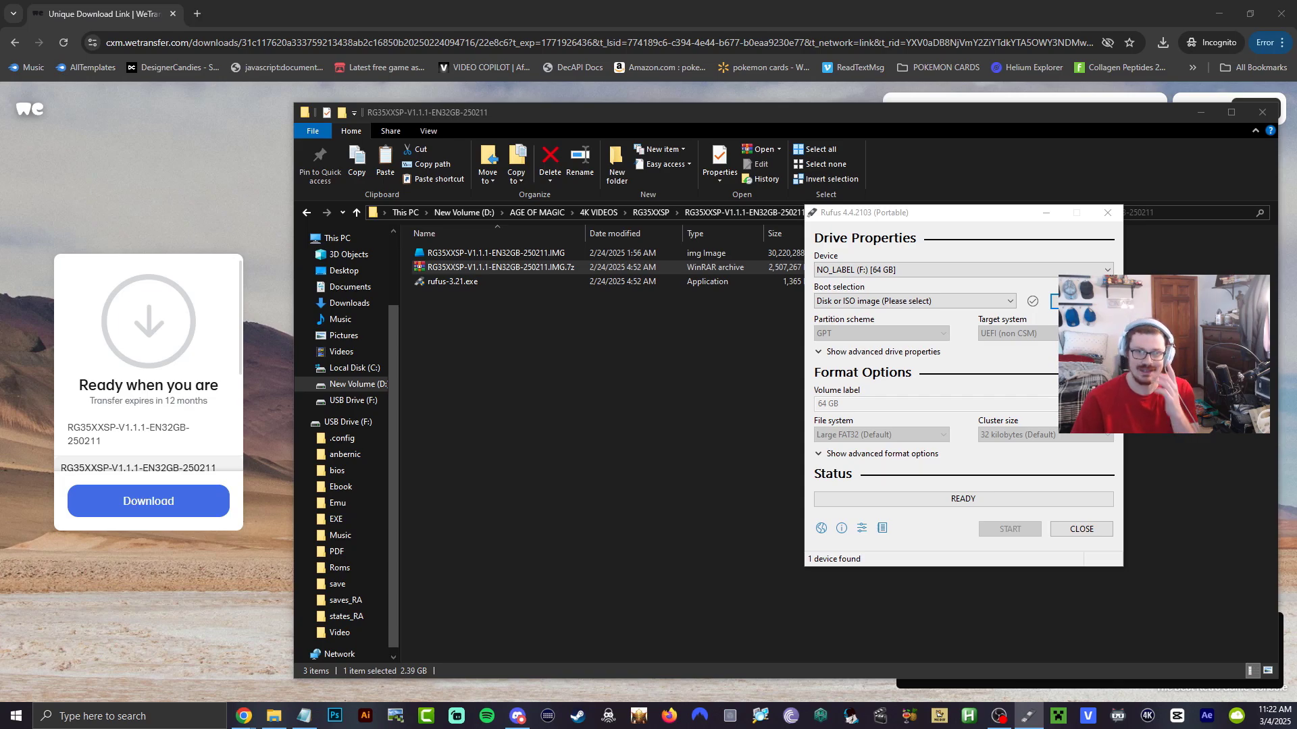
# Load RG35XXSP-V1.1.1-EN32GB-250211.IMG as Rufus's boot selection for the 64 GB card.
pyautogui.click(1074, 301)
pyautogui.moveTo(428, 224); pyautogui.dragTo(359, 208)
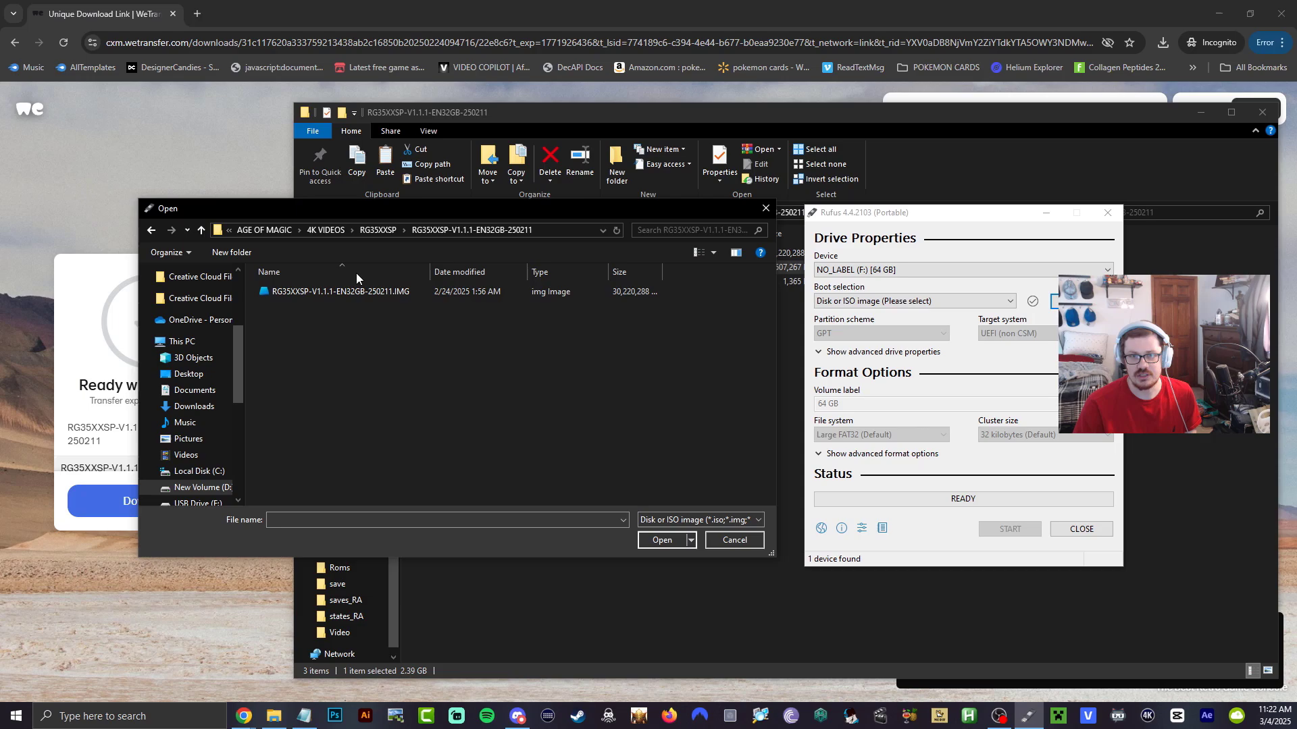
pyautogui.click(361, 291)
pyautogui.click(650, 540)
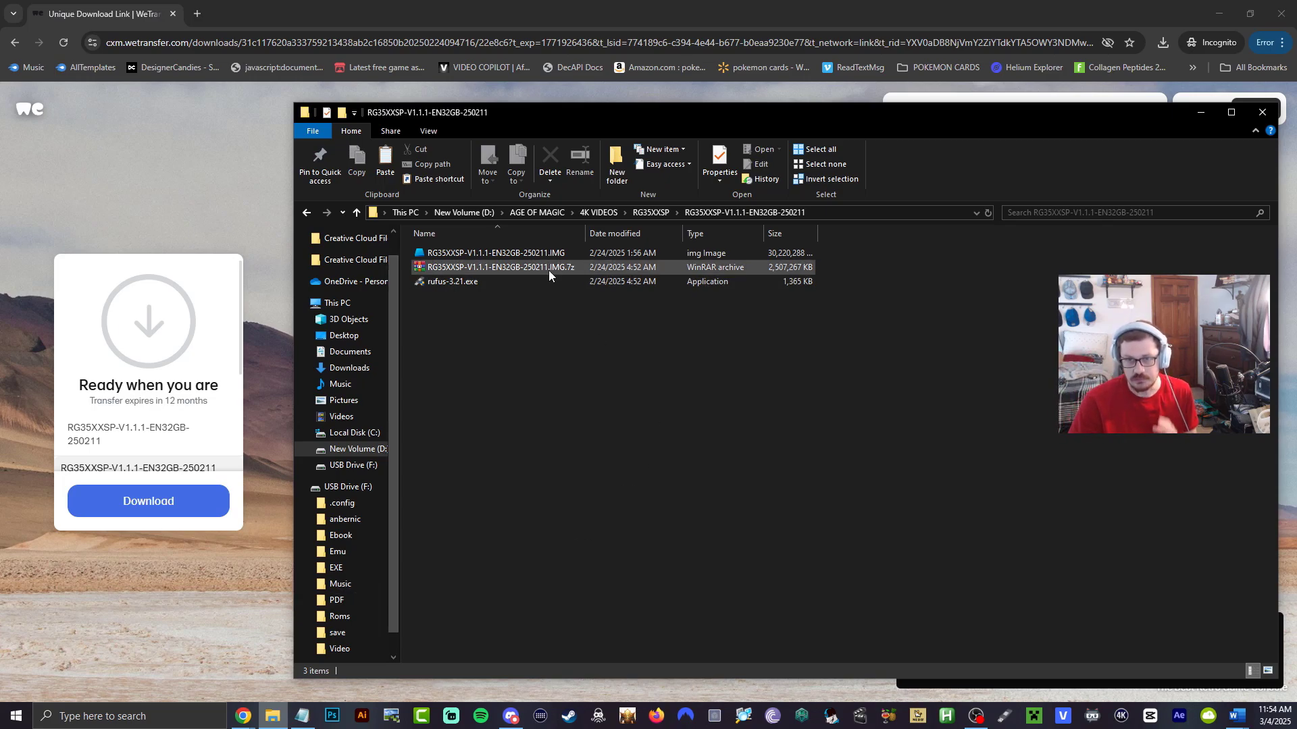
# Return to the RG35XXSP folder and bring up WinRAR's Extract files dialog for RixelHK-H700-US-1.14-RC.zip.
pyautogui.click(653, 215)
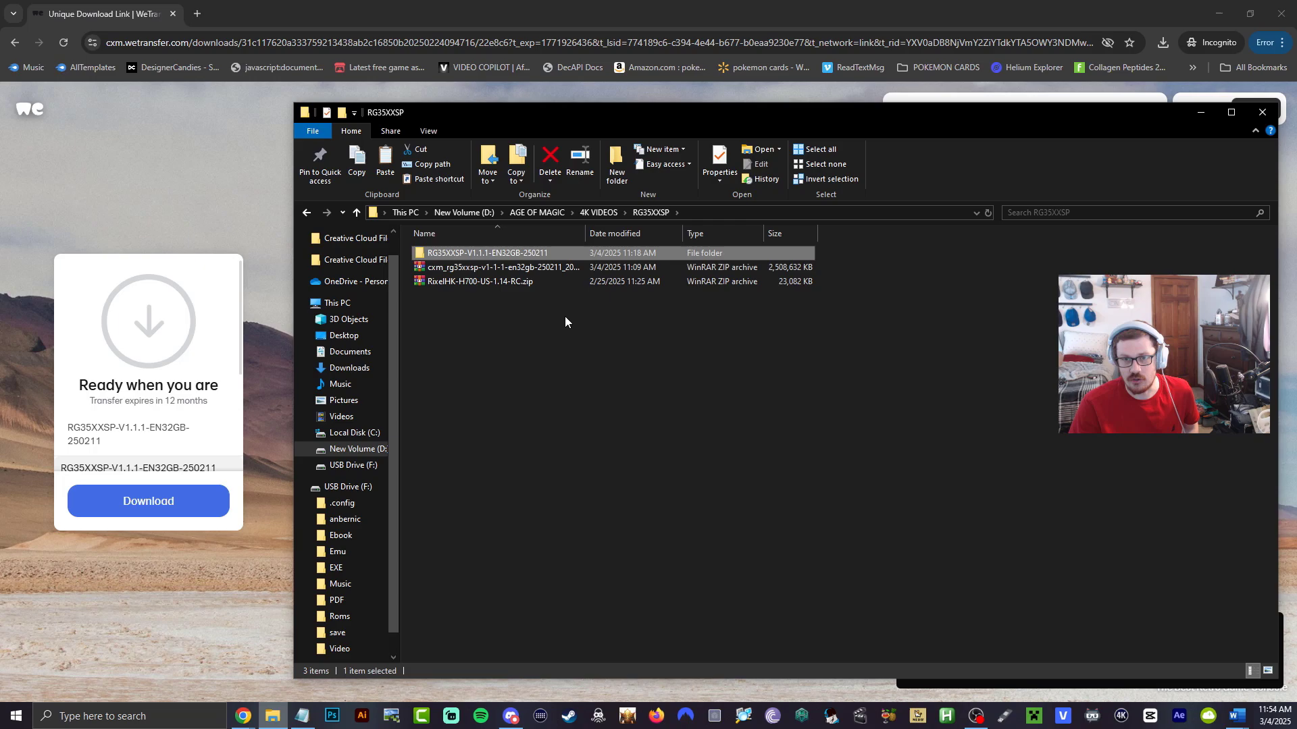
pyautogui.click(546, 282)
pyautogui.rightClick(546, 281)
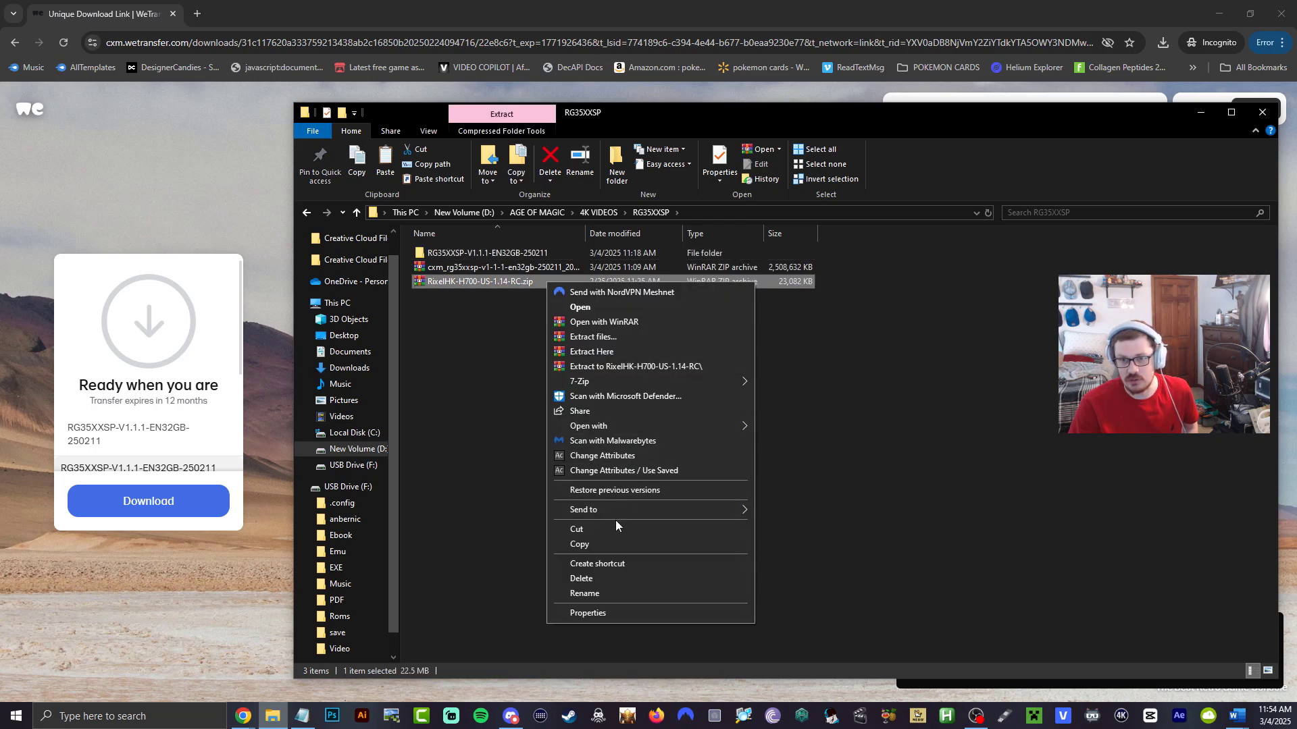
pyautogui.click(602, 338)
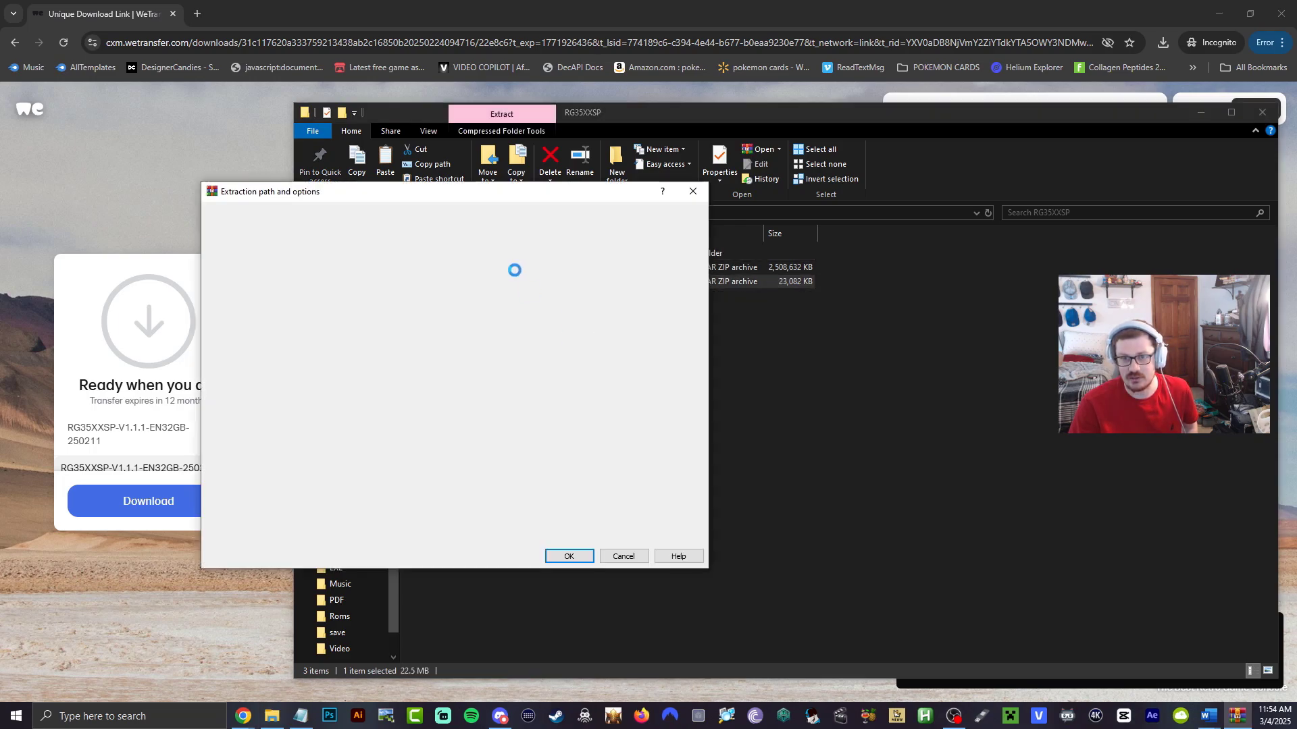
# Set the extraction destination to F:\Roms\APPS on the USB drive and start extracting.
pyautogui.scroll(-3, 482, 486)
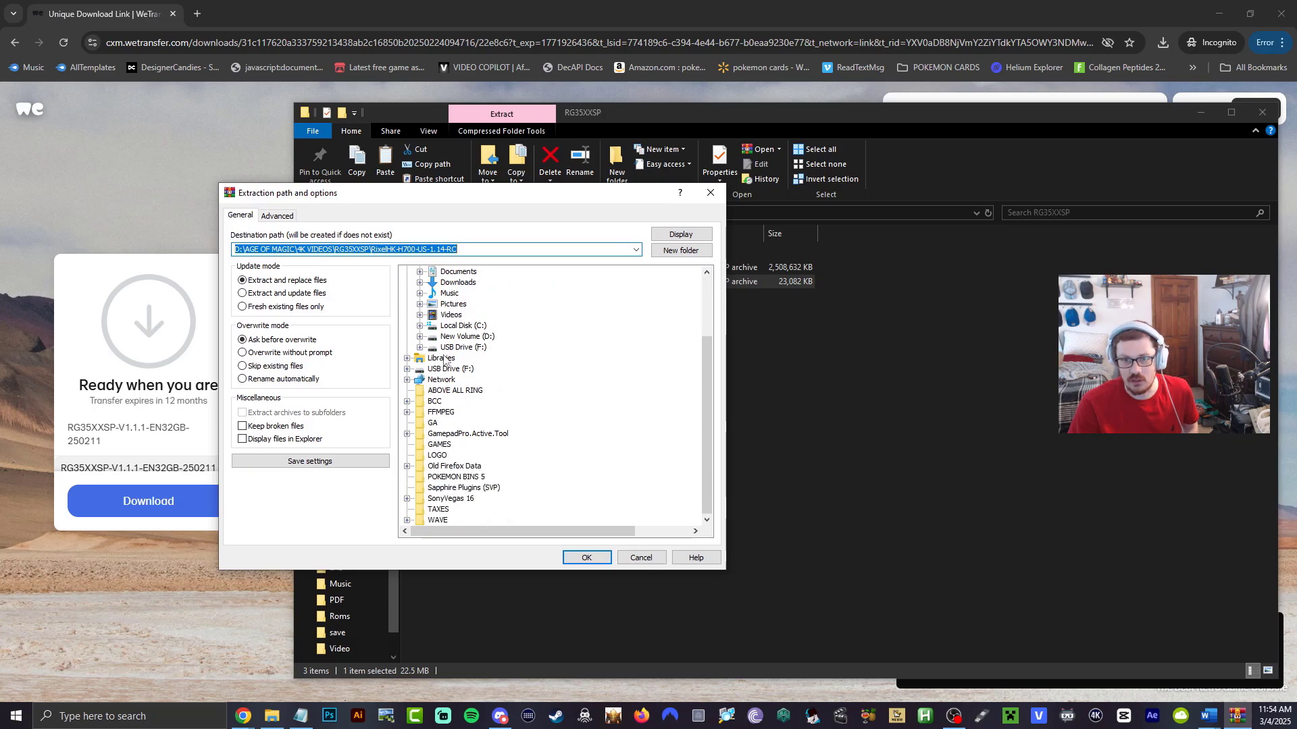
pyautogui.click(421, 347)
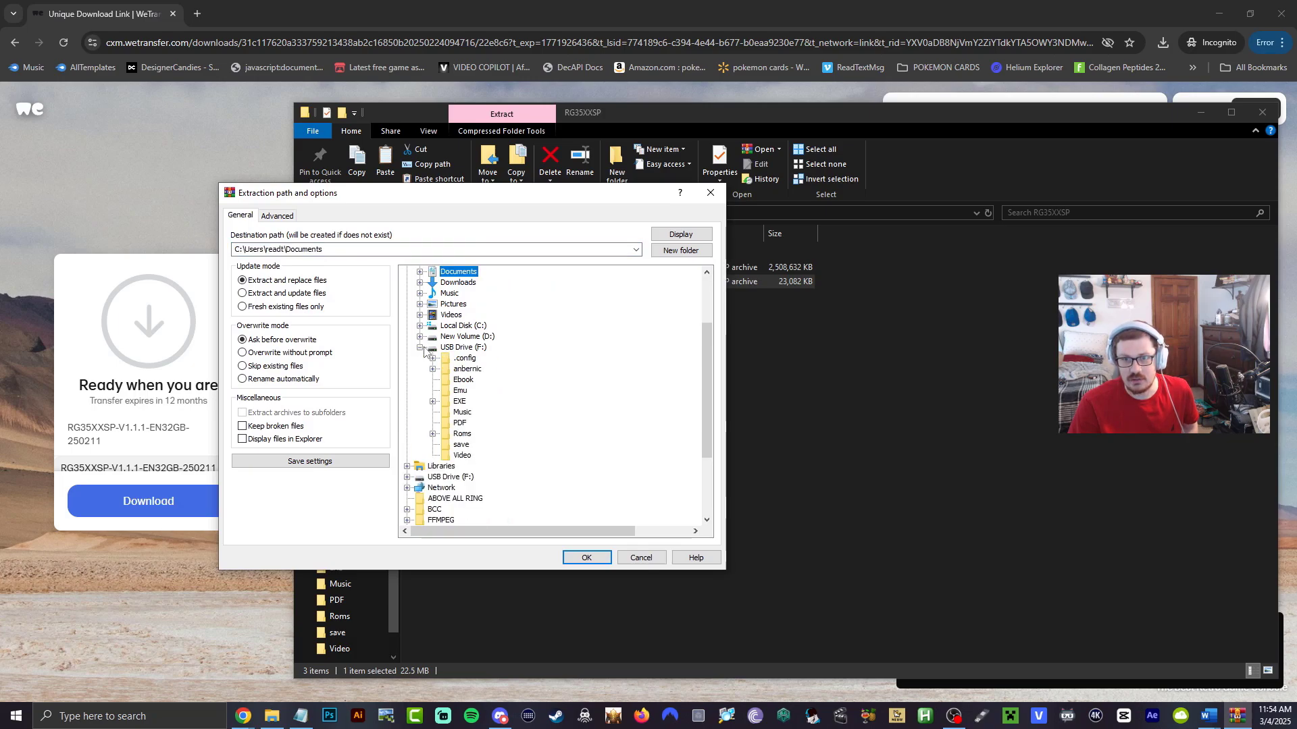
pyautogui.click(459, 435)
pyautogui.click(433, 434)
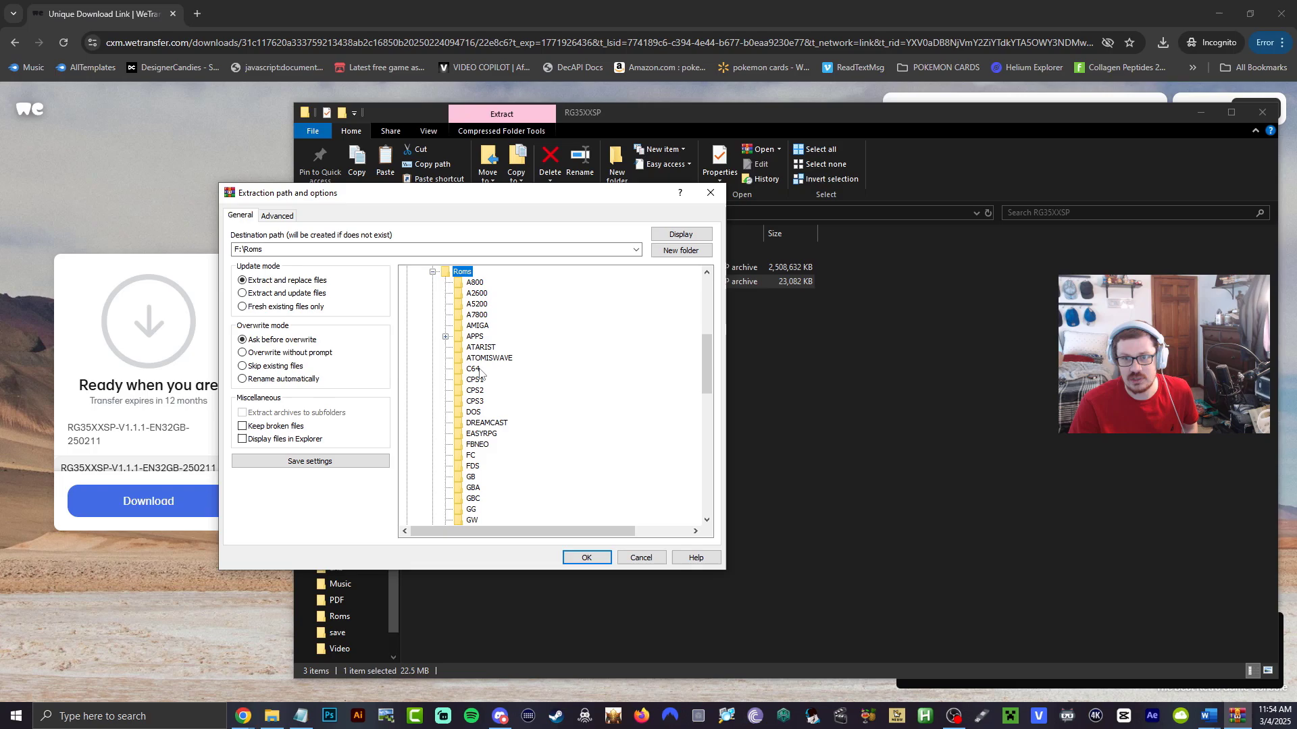
pyautogui.click(446, 337)
pyautogui.click(475, 337)
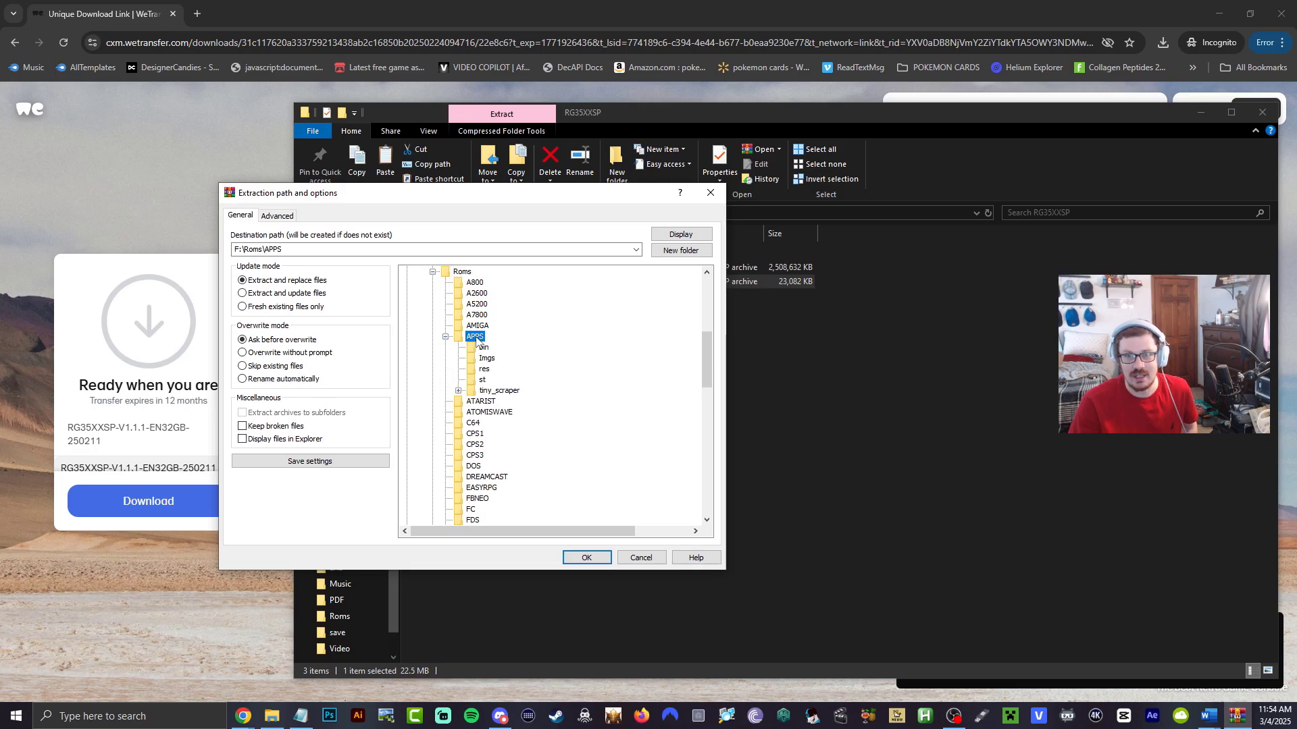
pyautogui.click(586, 558)
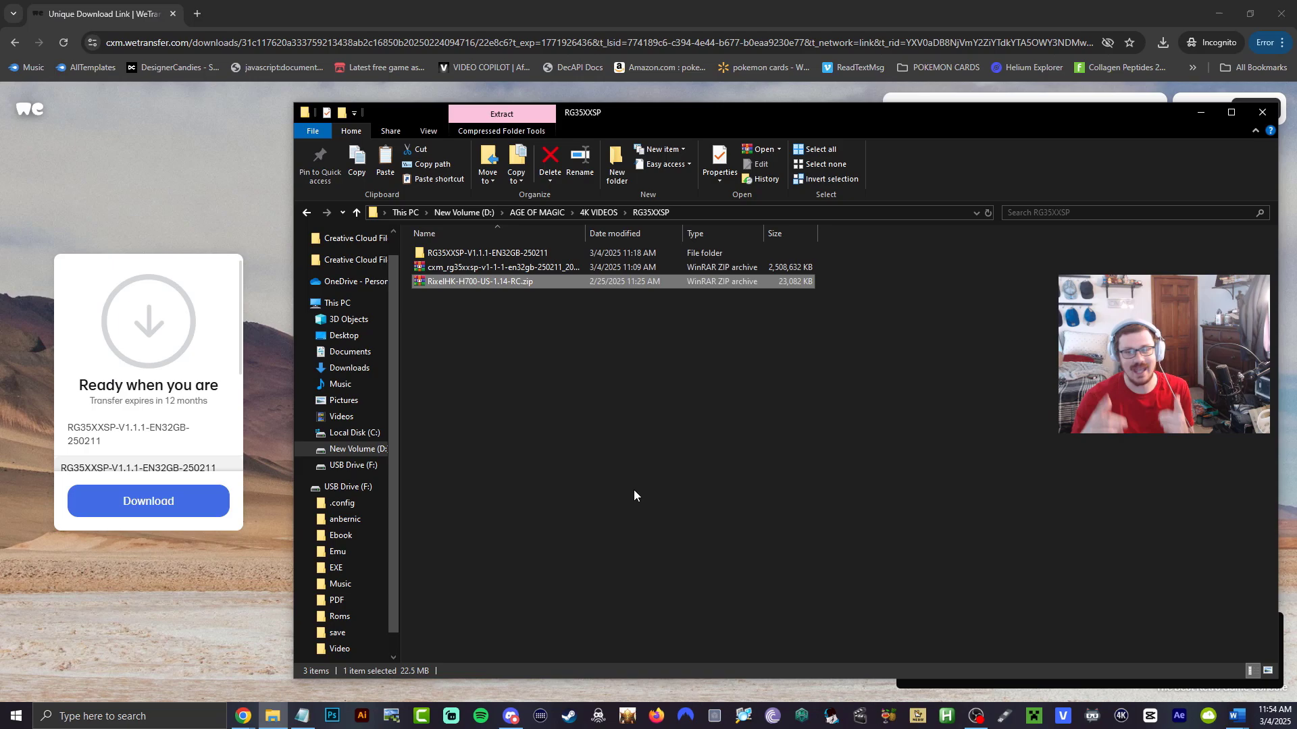
# Browse to Roms on the USB drive and open APPS, showing 25 items including RixelHK Game Downloader.
pyautogui.scroll(-1, 354, 628)
pyautogui.click(350, 615)
pyautogui.click(346, 594)
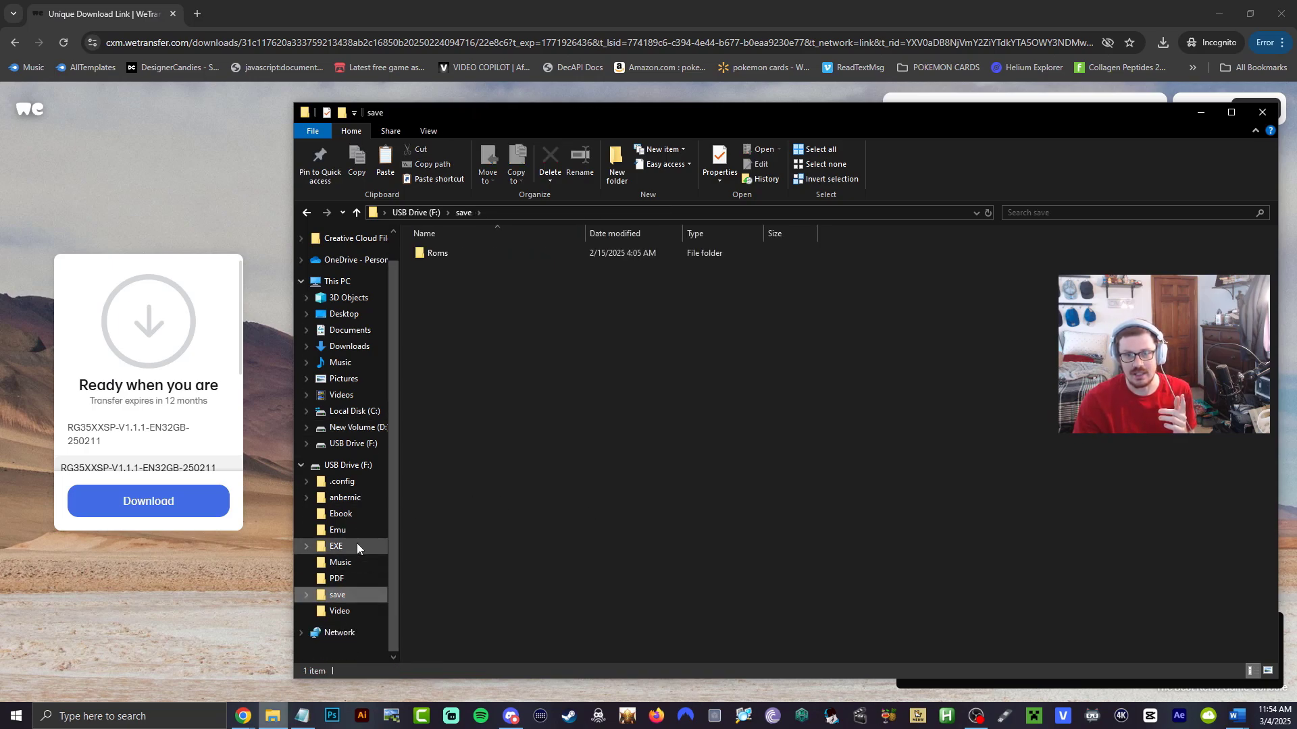
pyautogui.scroll(-3, 483, 534)
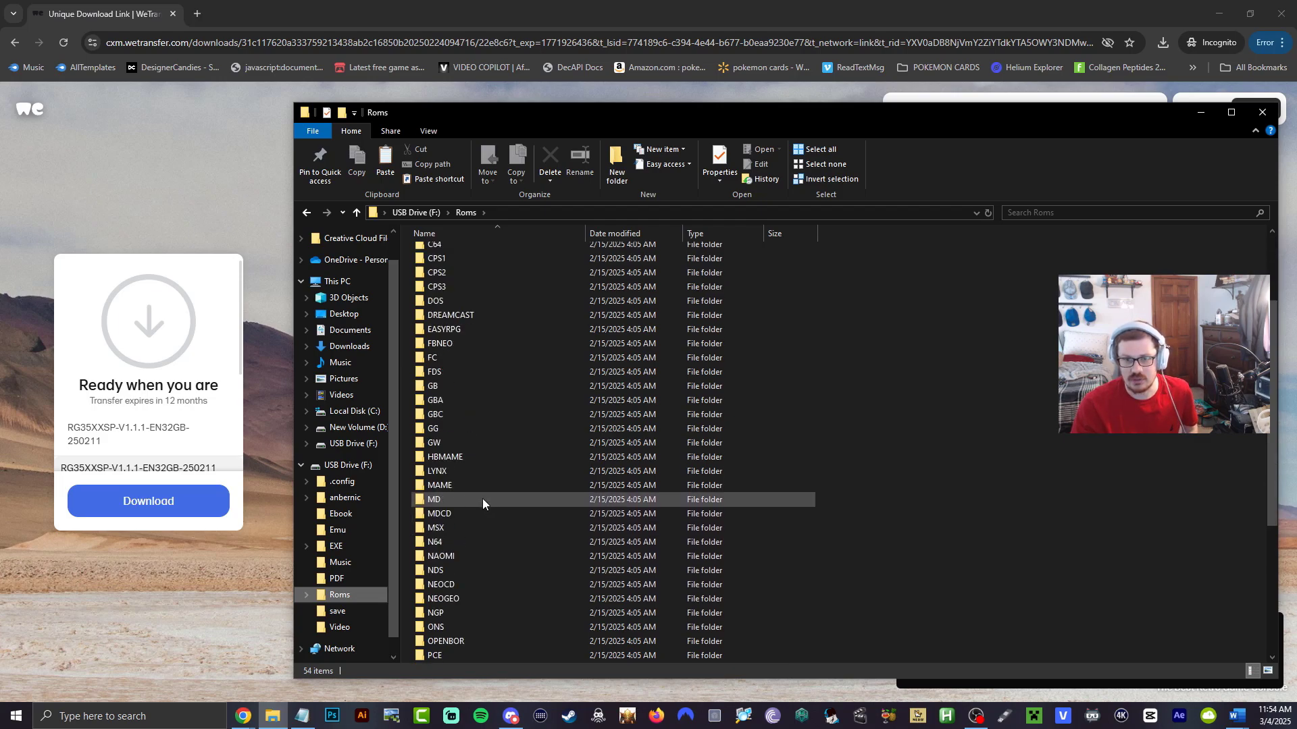
pyautogui.scroll(3, 482, 498)
pyautogui.doubleClick(451, 324)
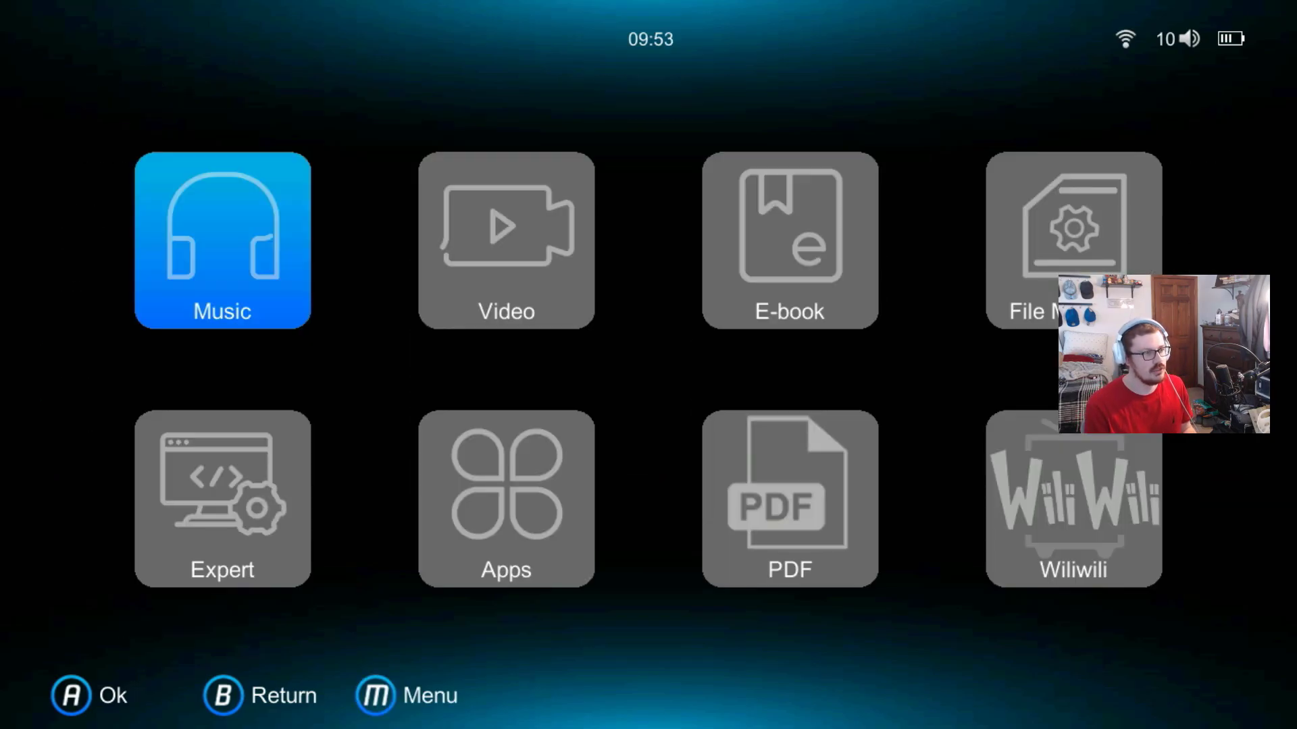
# On the handheld, go to Apps > TF-1 and launch RixelHK Game Downloader.
pyautogui.press('Right')
pyautogui.press('Right')
pyautogui.press('Down')
pyautogui.press('Left')
pyautogui.press('Return')
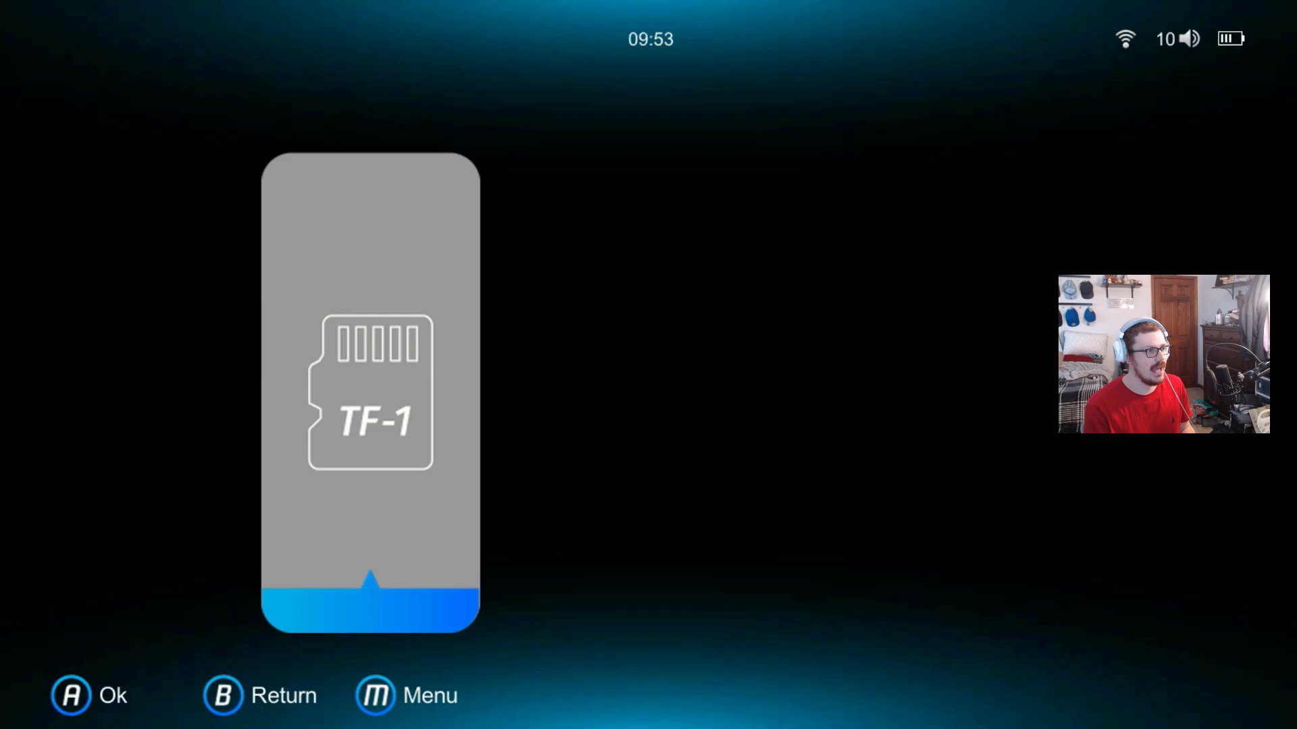
pyautogui.press('Return')
pyautogui.press('Down')
pyautogui.press('Down')
pyautogui.press('Down')
pyautogui.press('Down')
pyautogui.press('Down')
pyautogui.press('Down')
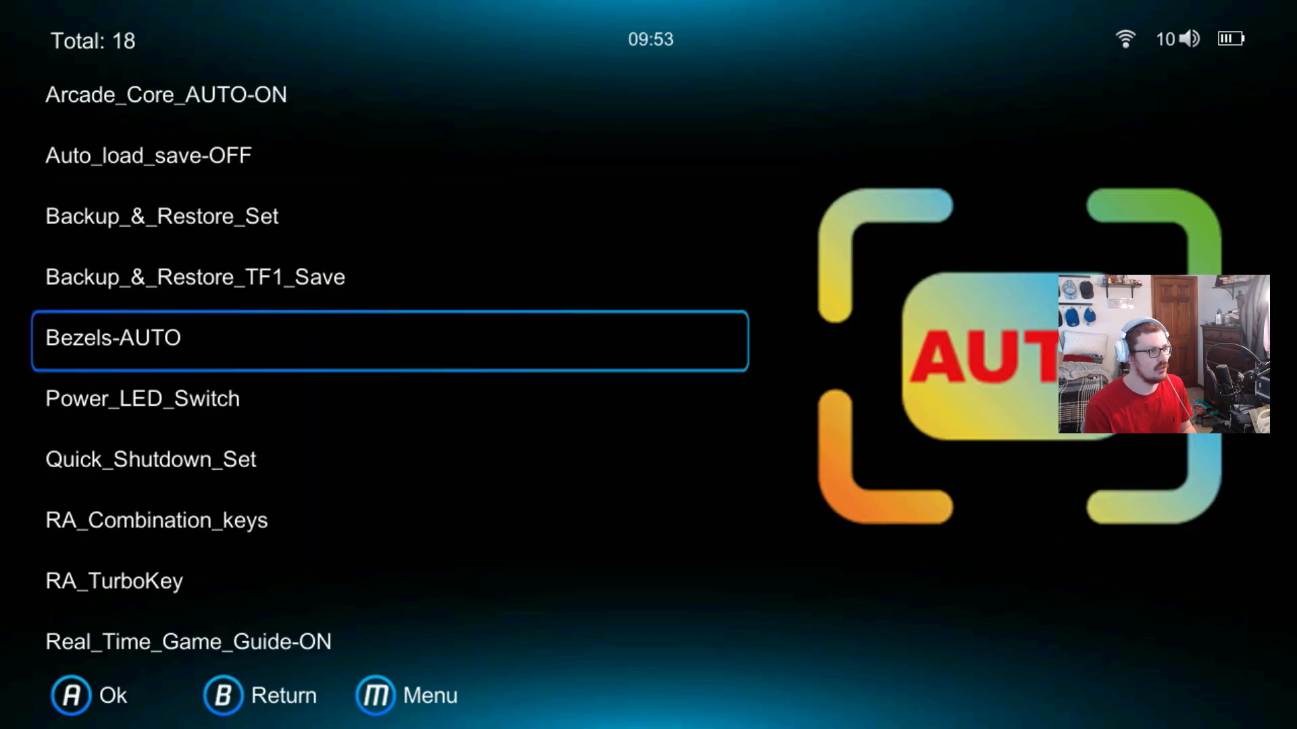
pyautogui.press('Down')
pyautogui.press('Down')
pyautogui.press('Down')
pyautogui.press('Down')
pyautogui.press('Down')
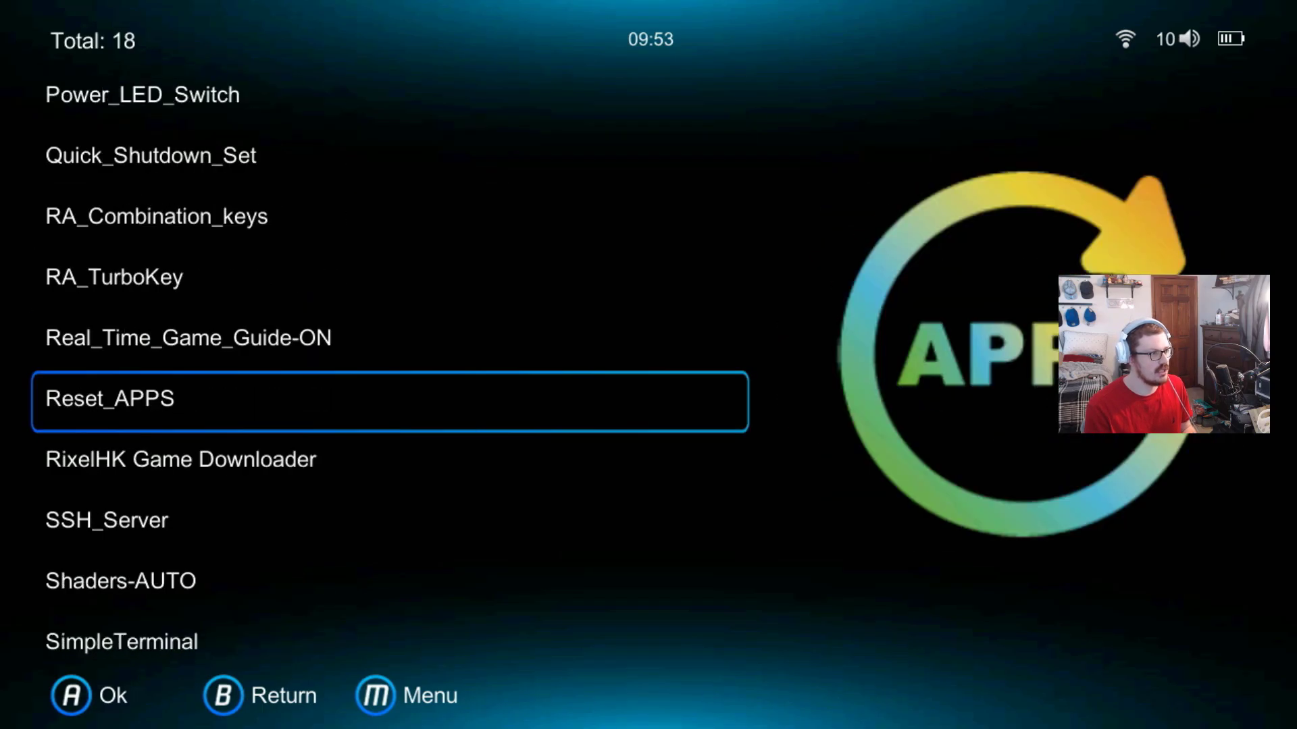
pyautogui.press('Return')
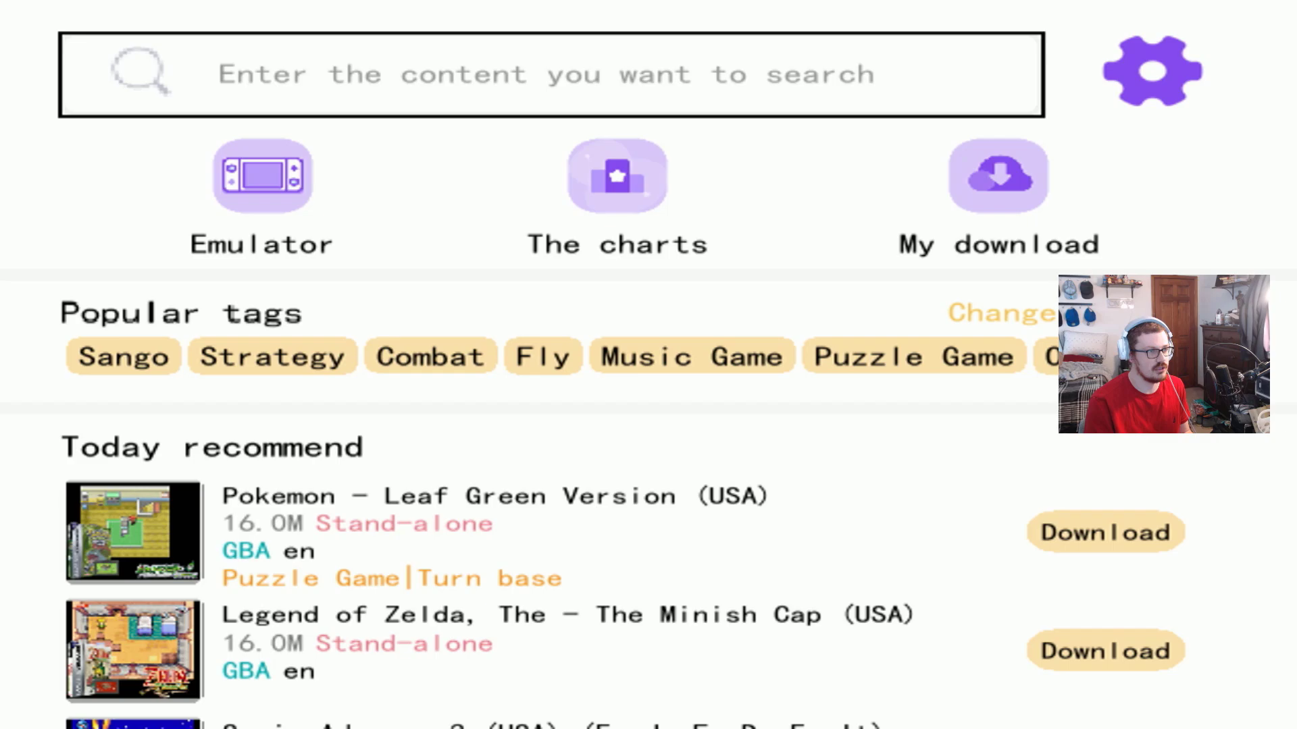
# Open the download page for the recommended Pokemon - Leaf Green Version (USA).
pyautogui.click(550, 73)
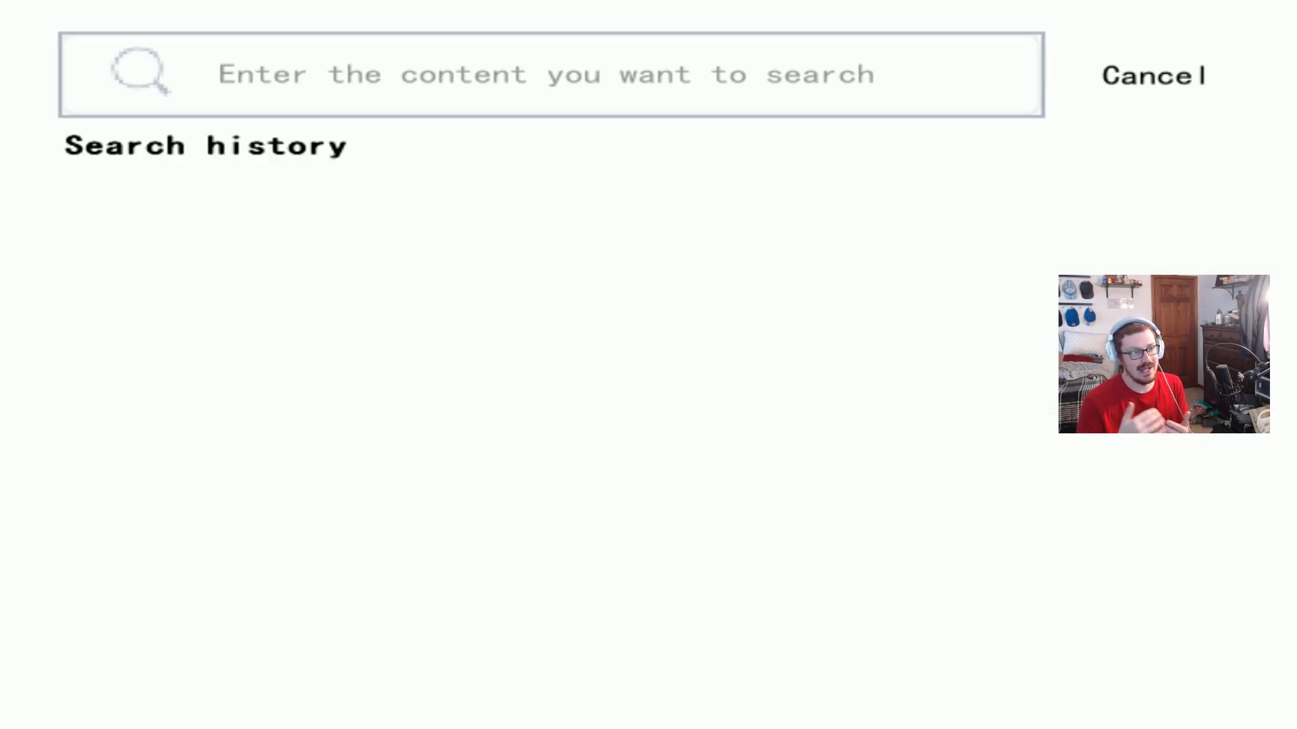
pyautogui.press('Escape')
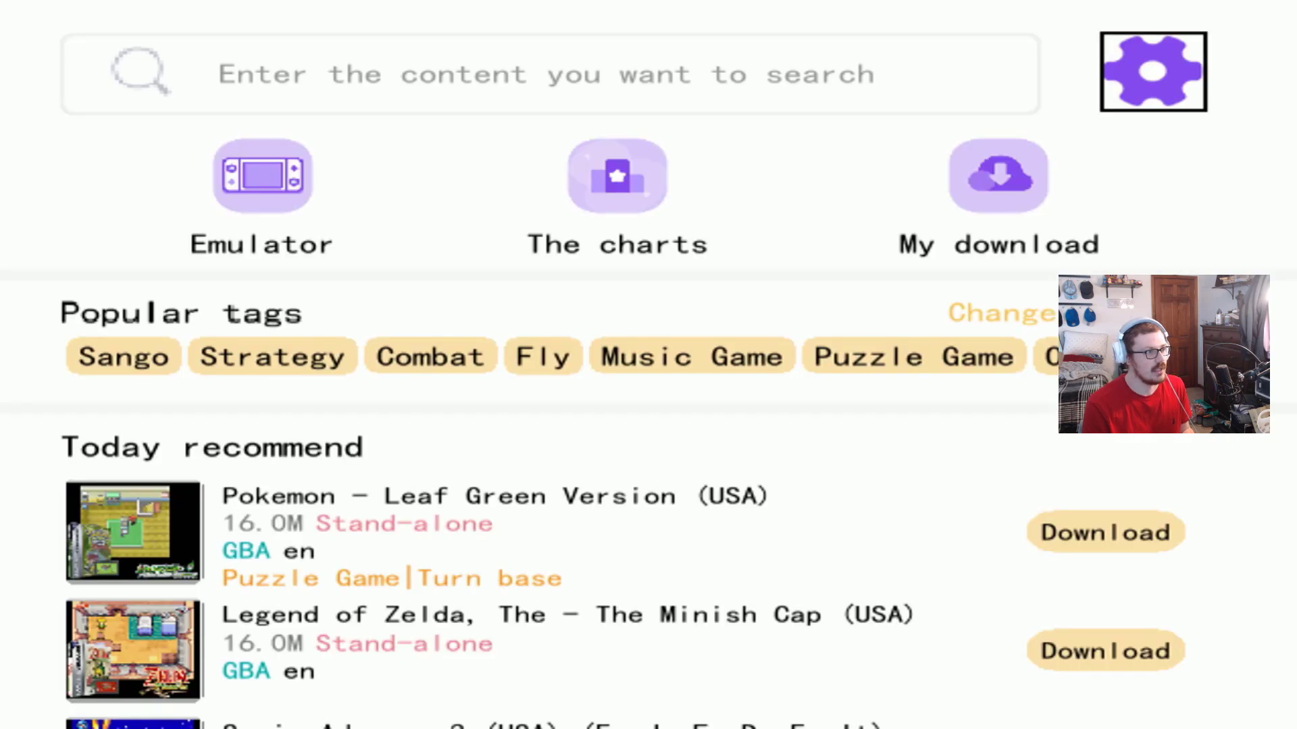
pyautogui.press('Down')
pyautogui.press('Down')
pyautogui.press('Down')
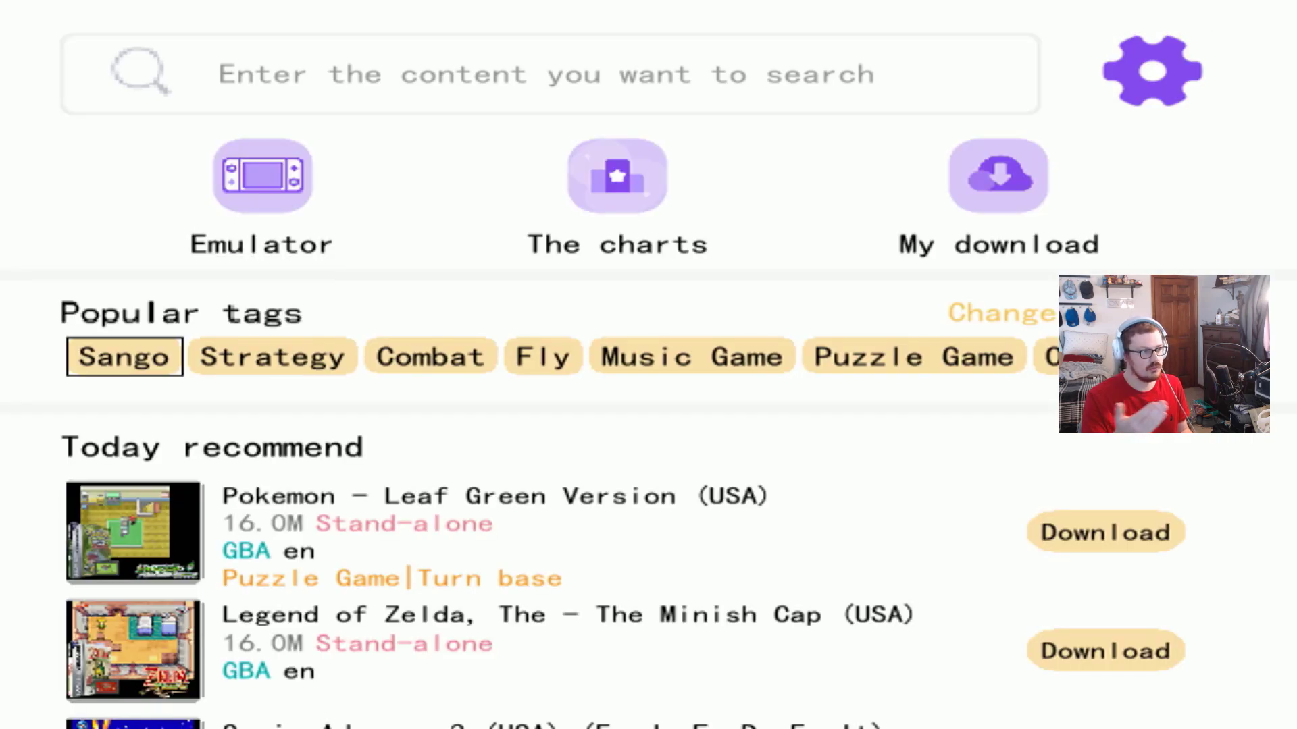
pyautogui.press('Down')
pyautogui.press('Down')
pyautogui.press('Down')
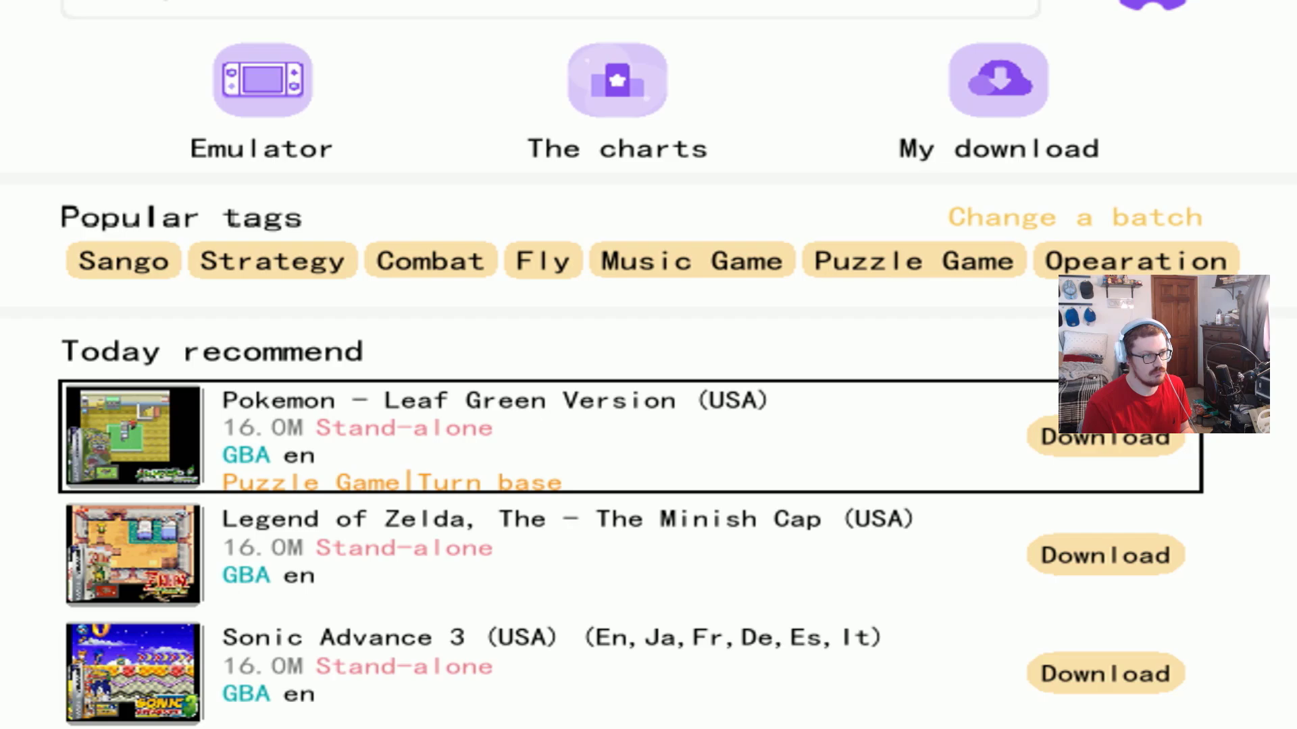
pyautogui.press('Return')
# Accept the disclaimer, download Pokemon Leaf Green, and check the My download section.
pyautogui.press('Down')
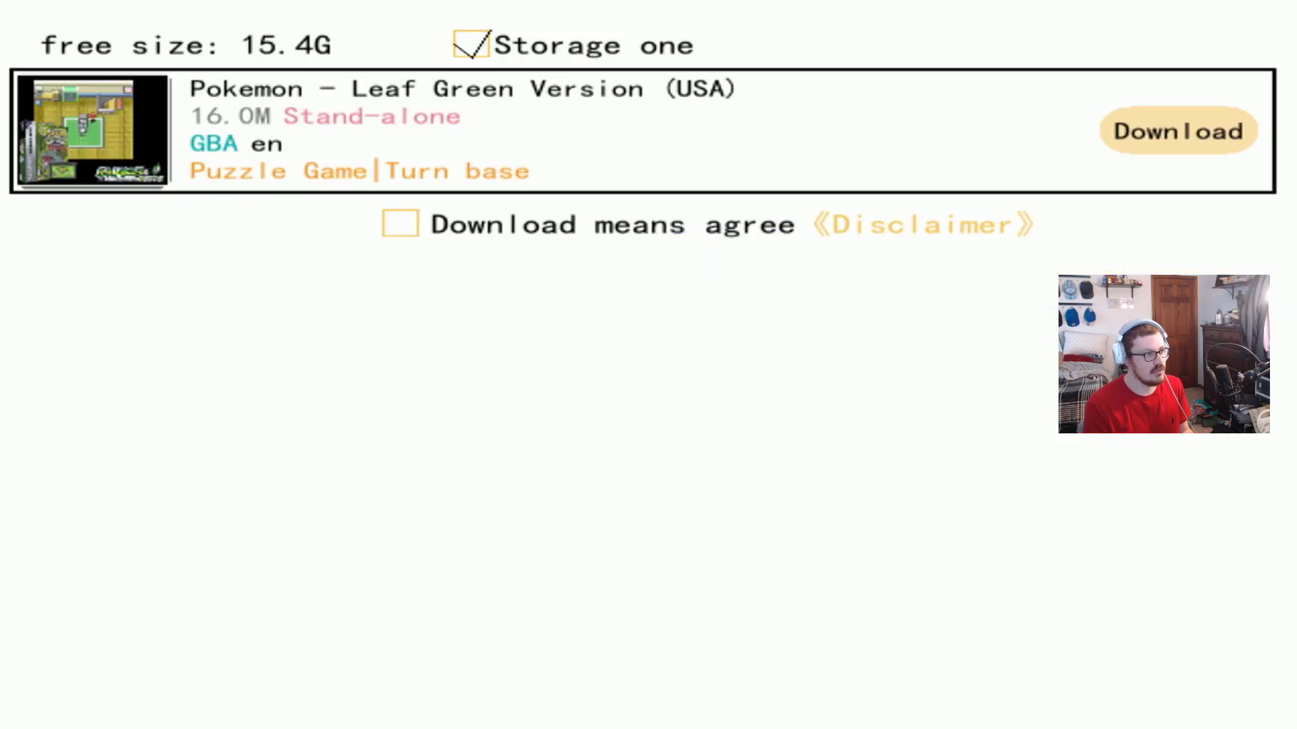
pyautogui.press('Down')
pyautogui.press('Return')
pyautogui.press('Right')
pyautogui.press('Up')
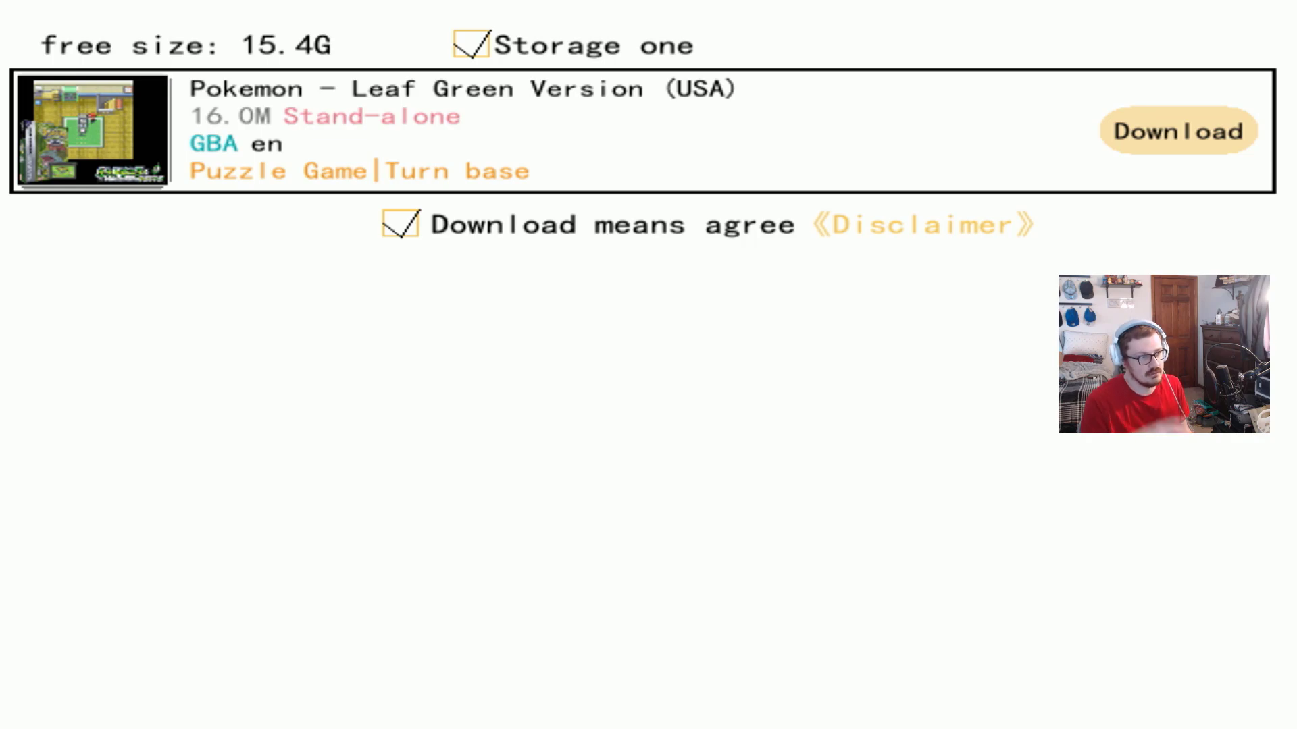
pyautogui.press('Return')
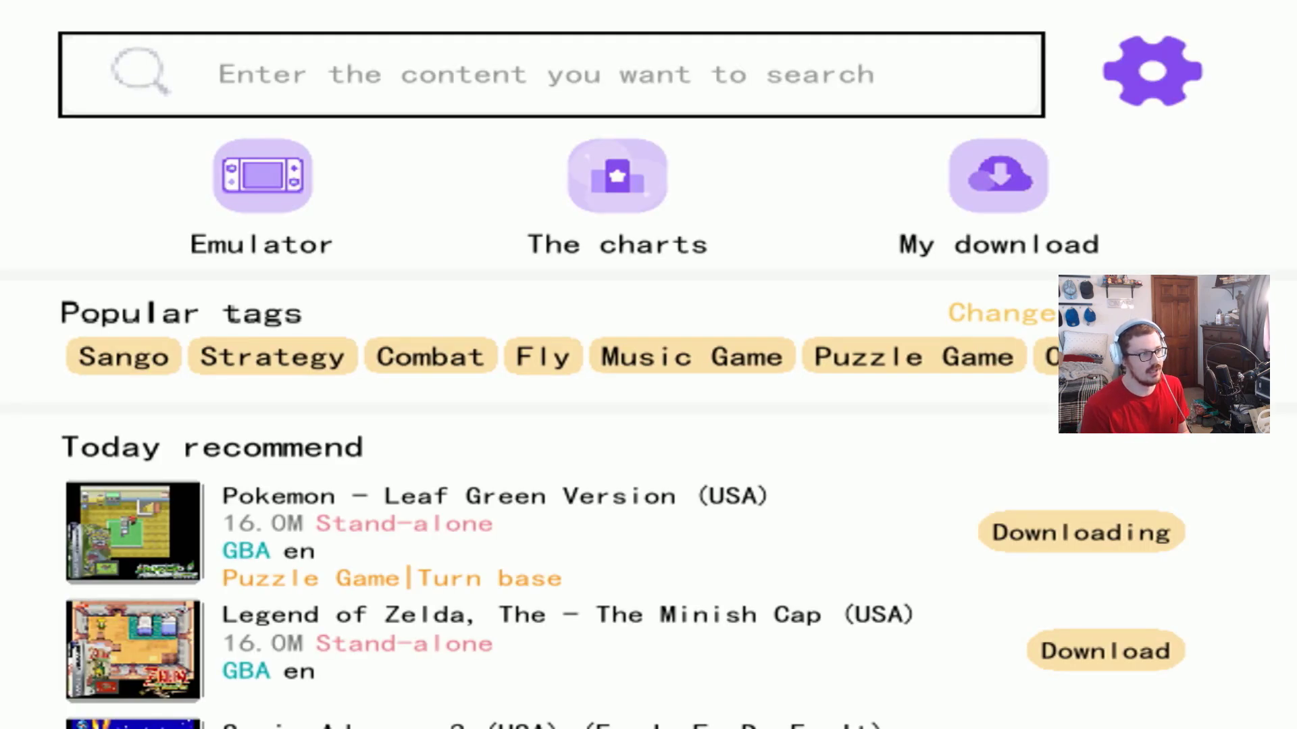
pyautogui.press('Down')
pyautogui.press('Right')
pyautogui.press('Right')
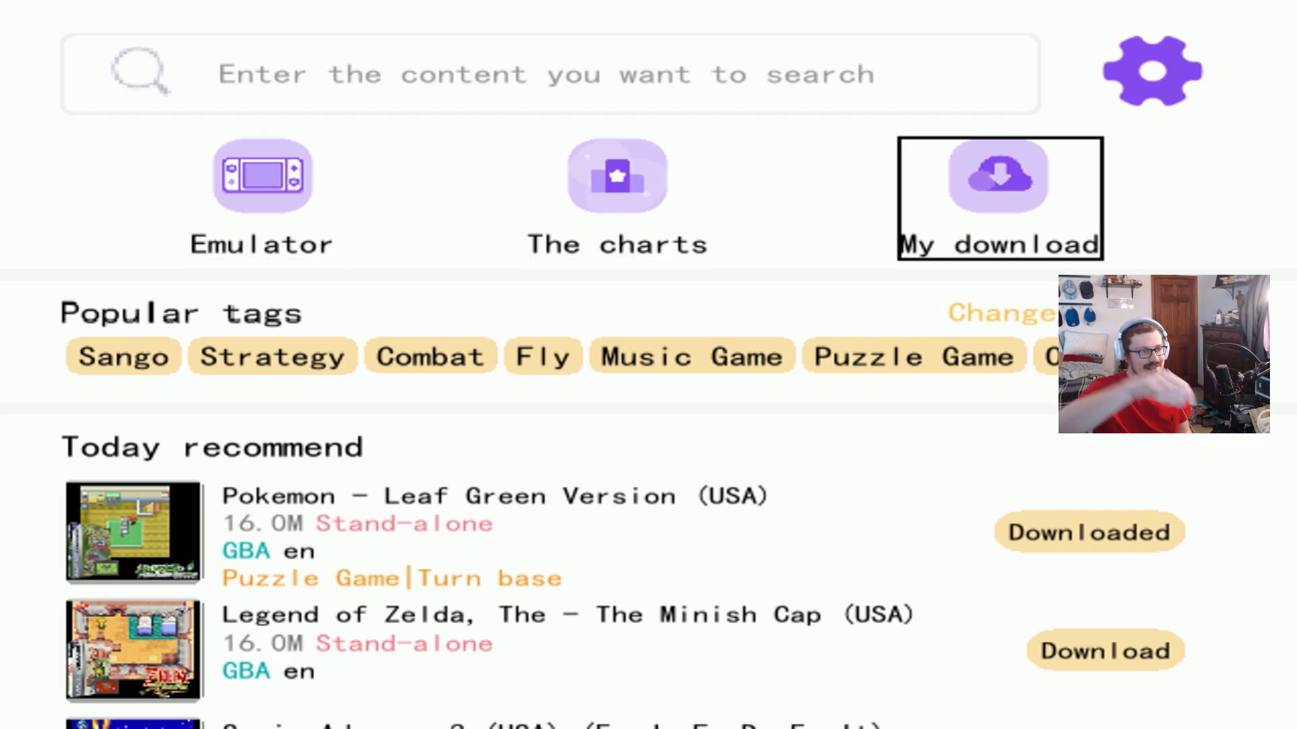
# Exit the downloader and open Game Rooms > GBA, where Pokemon - Leaf Green Version (USA) is listed.
pyautogui.press('Escape')
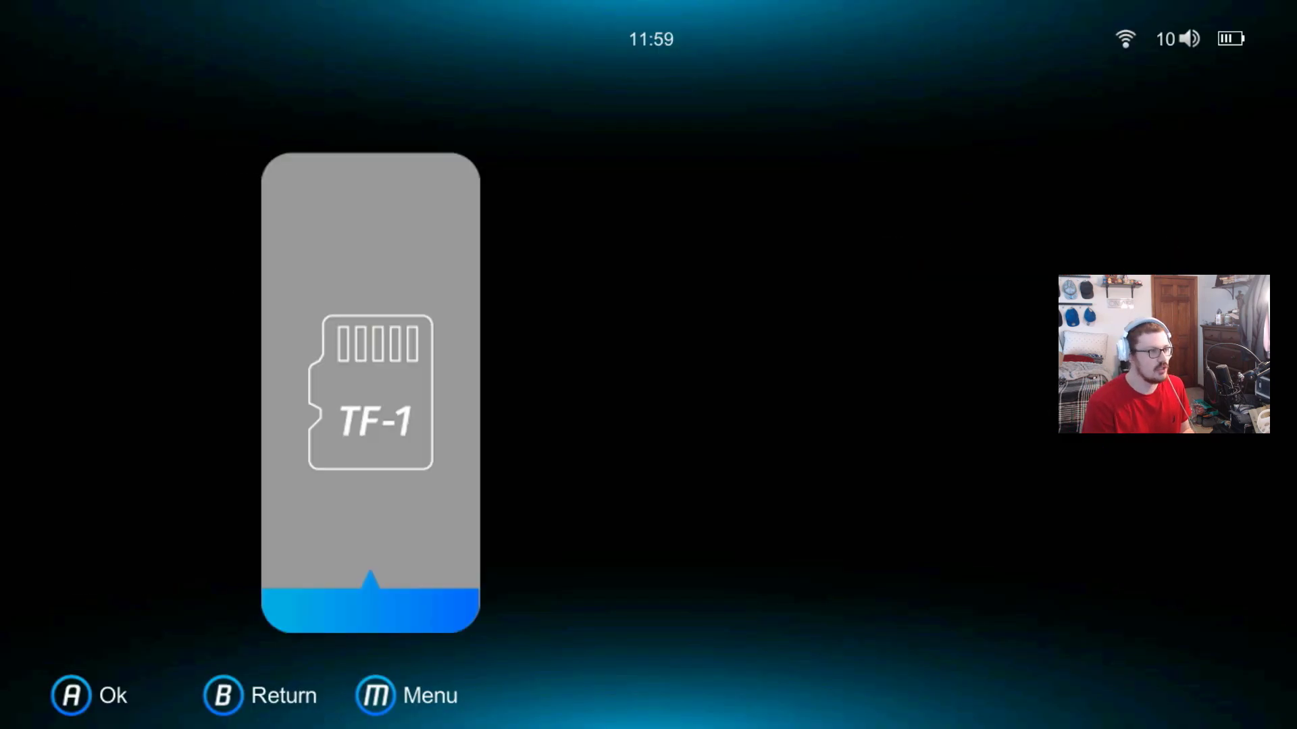
pyautogui.press('Escape')
pyautogui.press('Return')
pyautogui.press('Left')
pyautogui.press('Left')
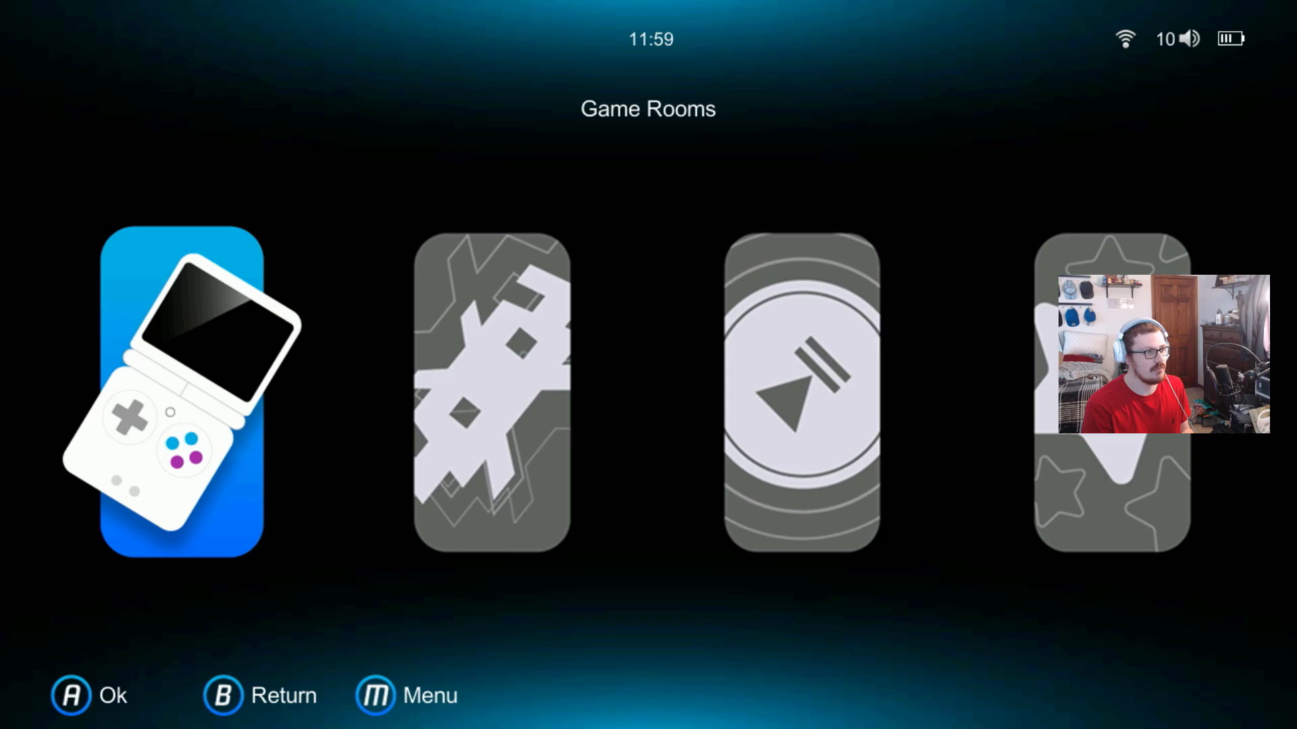
pyautogui.press('Right')
pyautogui.press('Left')
pyautogui.press('Return')
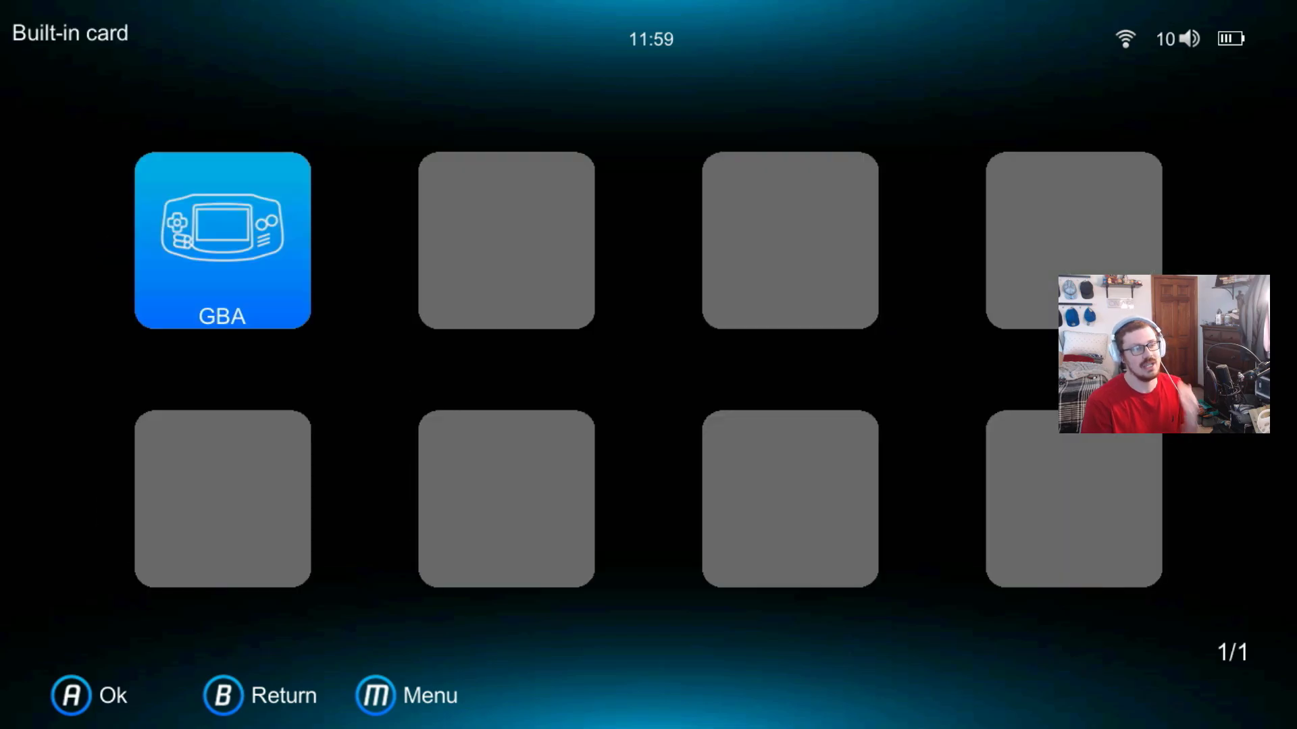
pyautogui.press('Return')
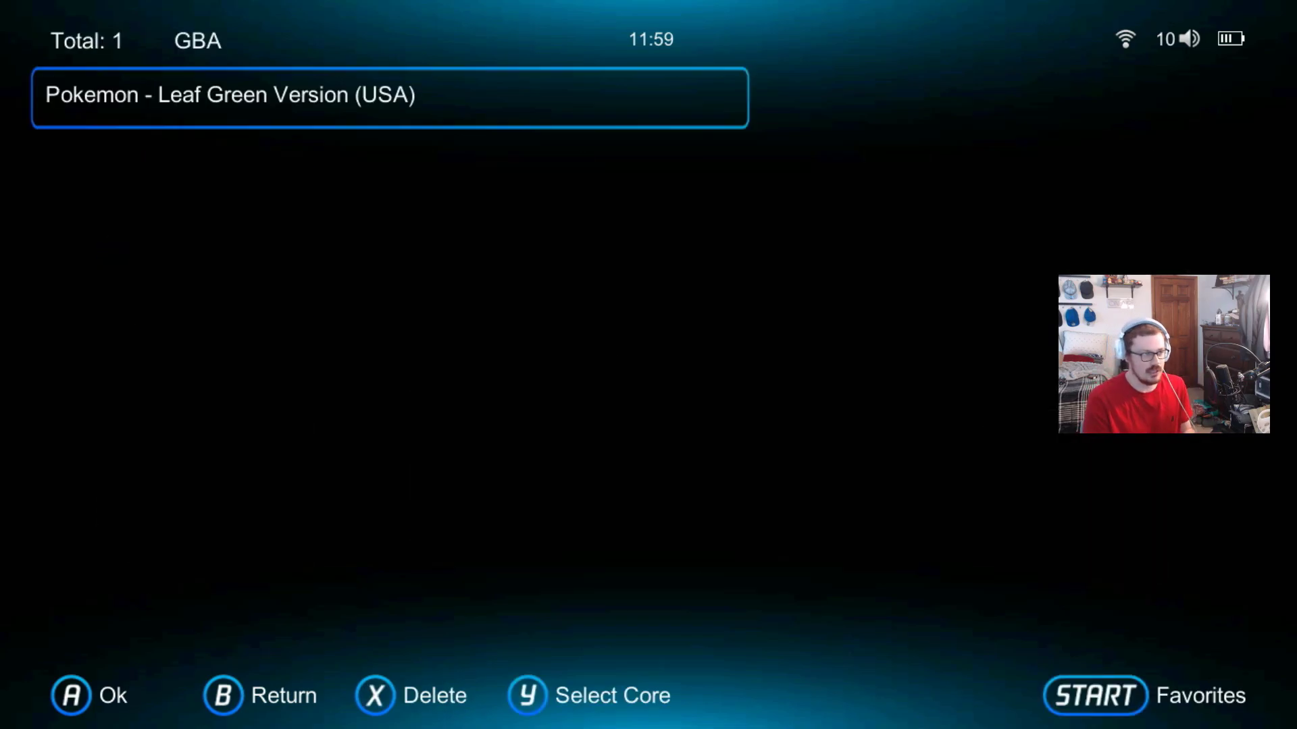